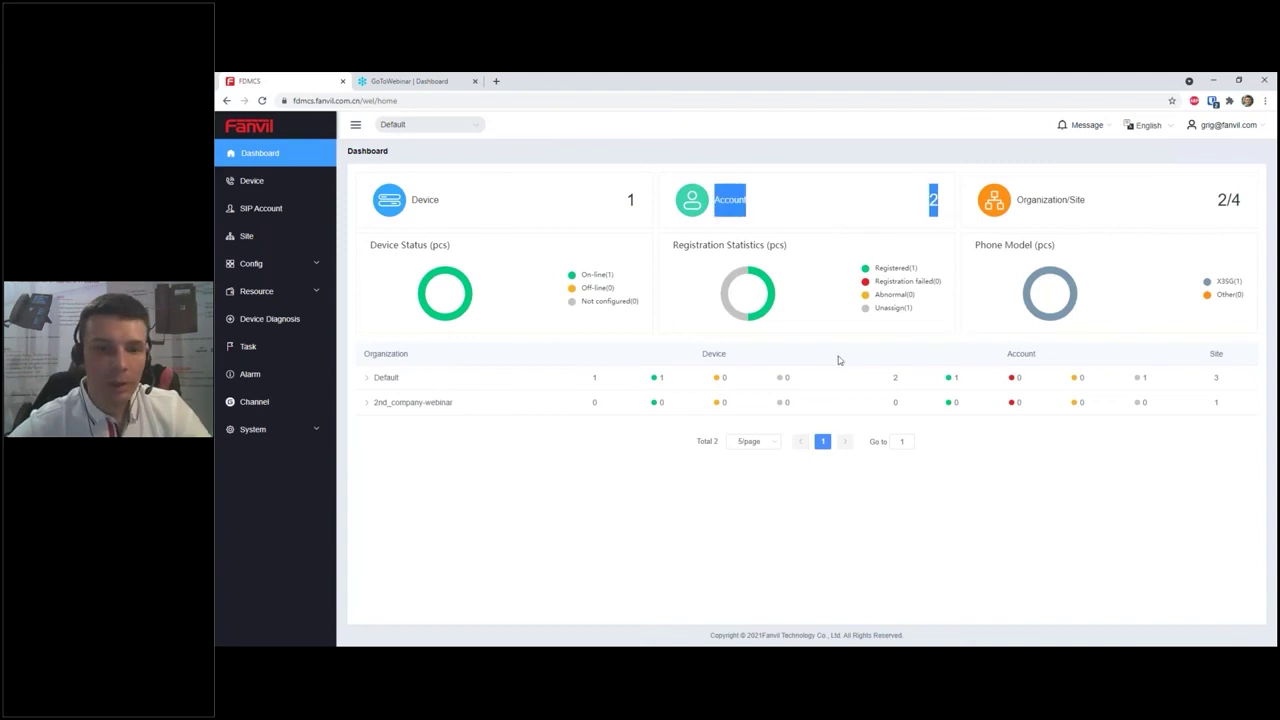
- Expand the 2nd_company-webinar organization on the dashboard, and view the list of SIP servers
left_click(366, 402)
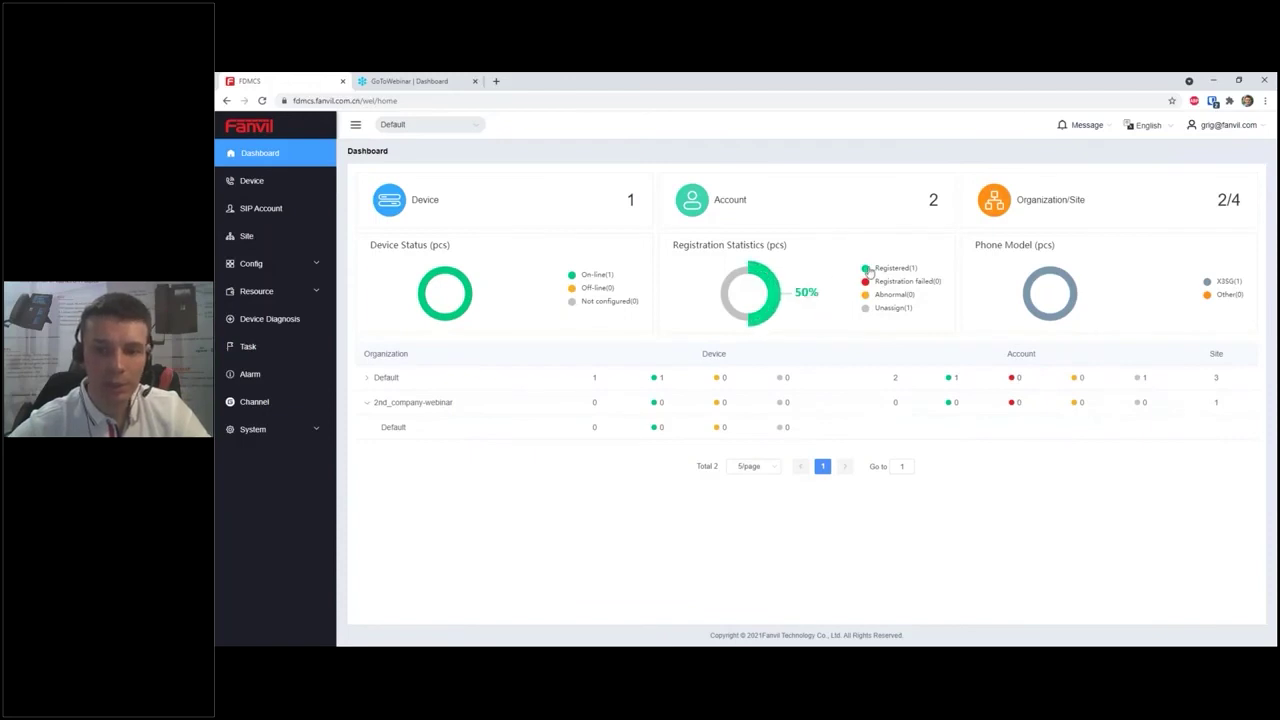
left_click(274, 211)
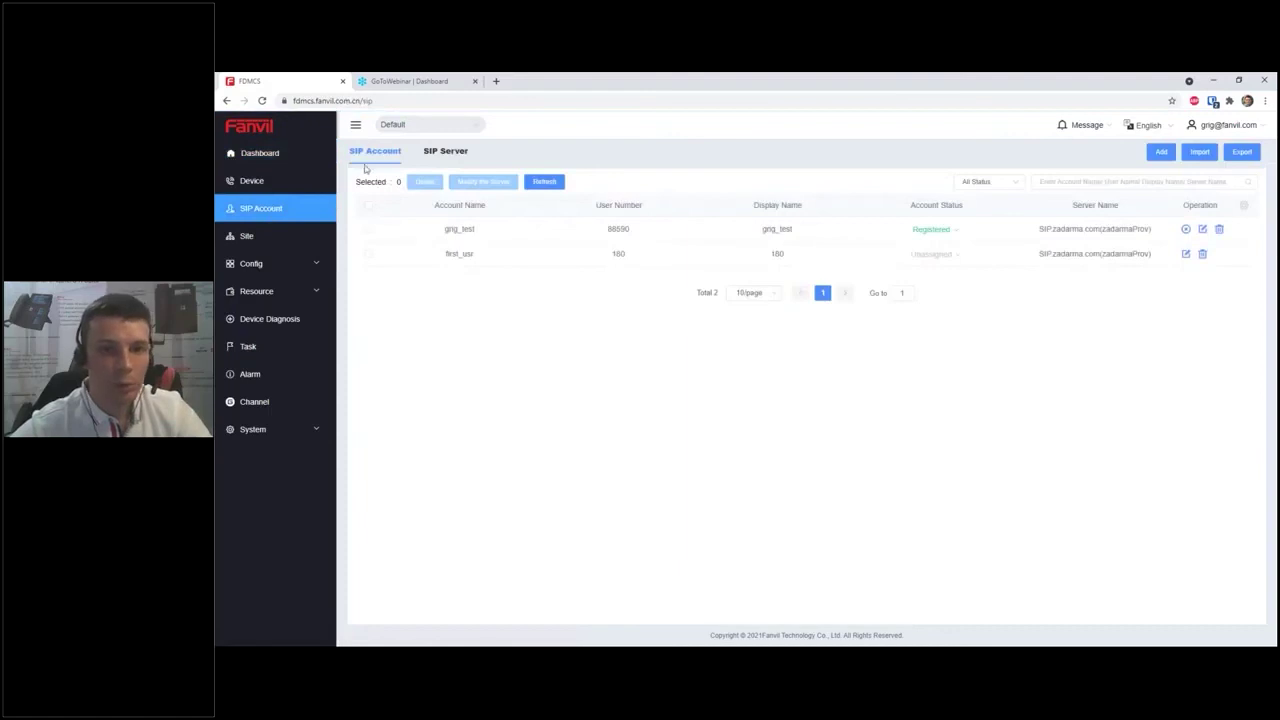
left_click(443, 151)
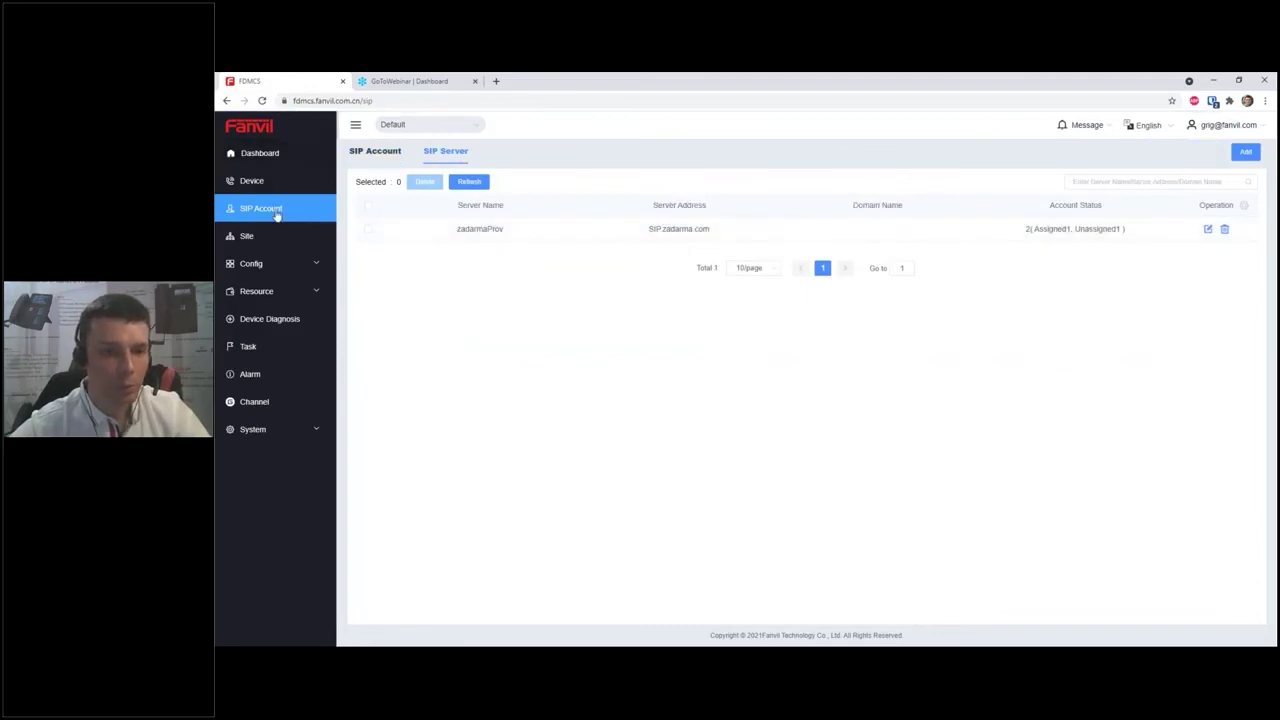
double_click(488, 236)
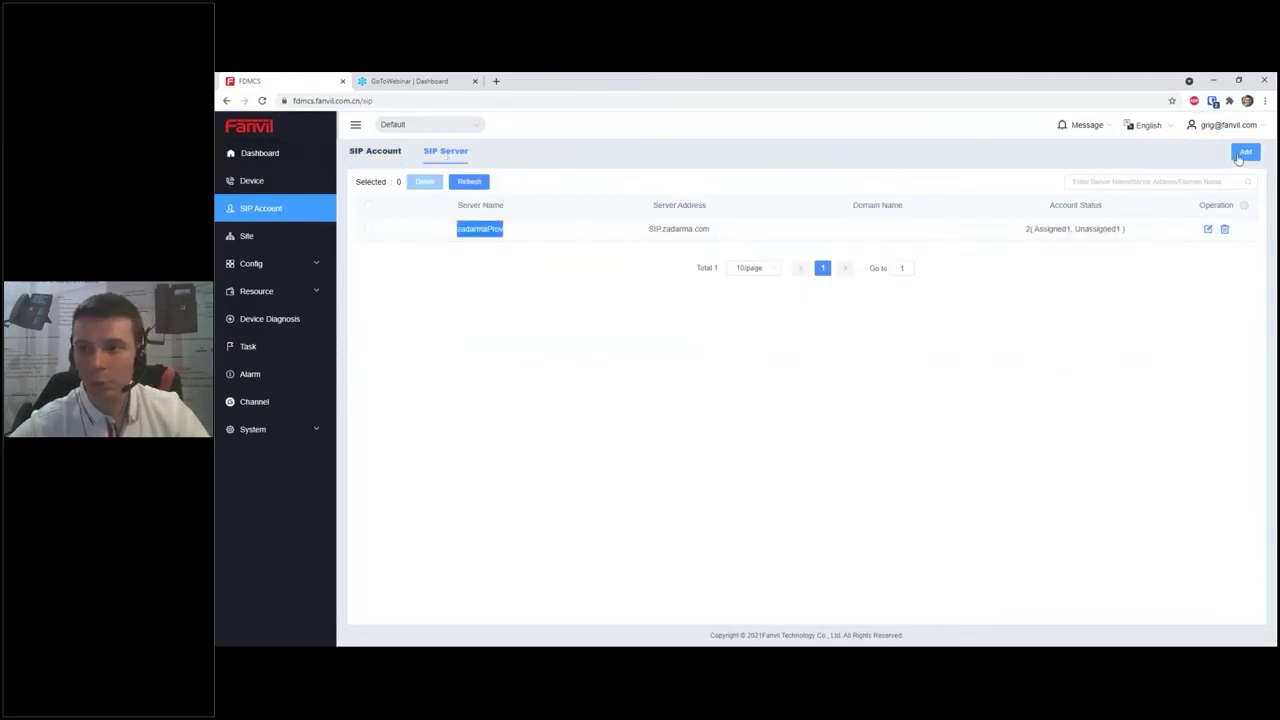
- Review the zadarmaProv SIP server's settings and its available transport protocols, and return to the server list
left_click(1210, 230)
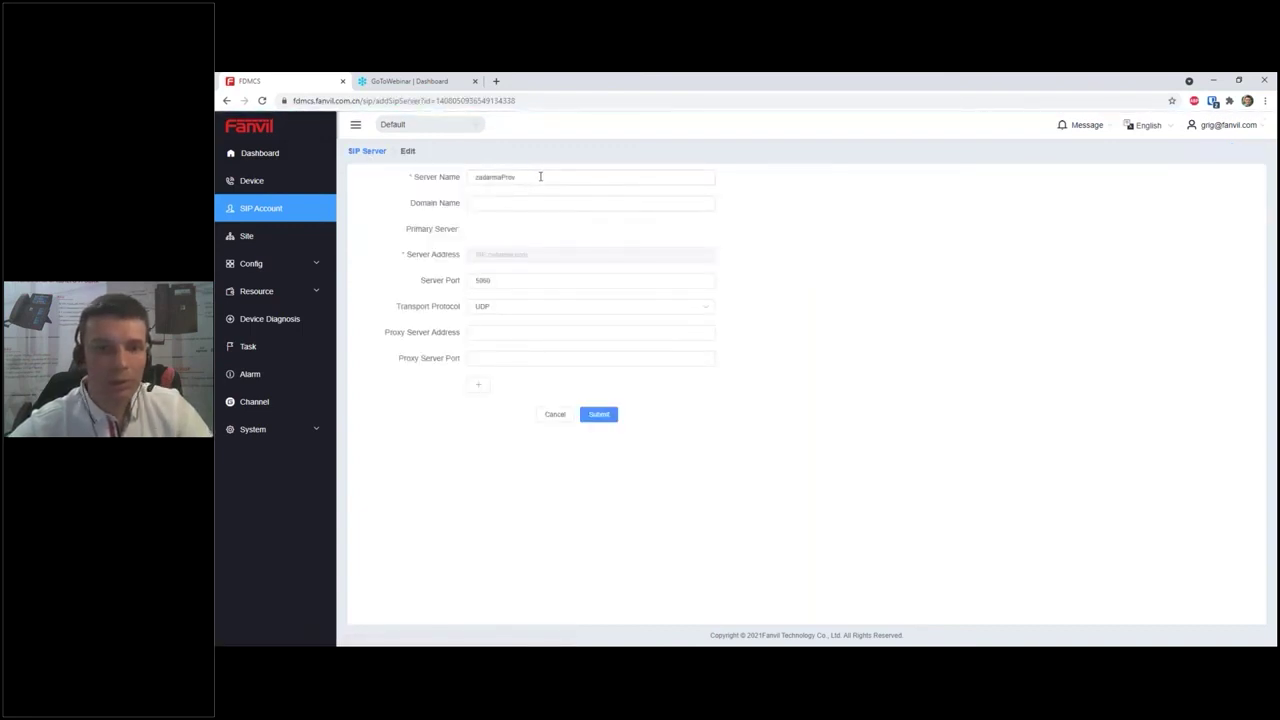
left_click_drag(527, 177, 466, 177)
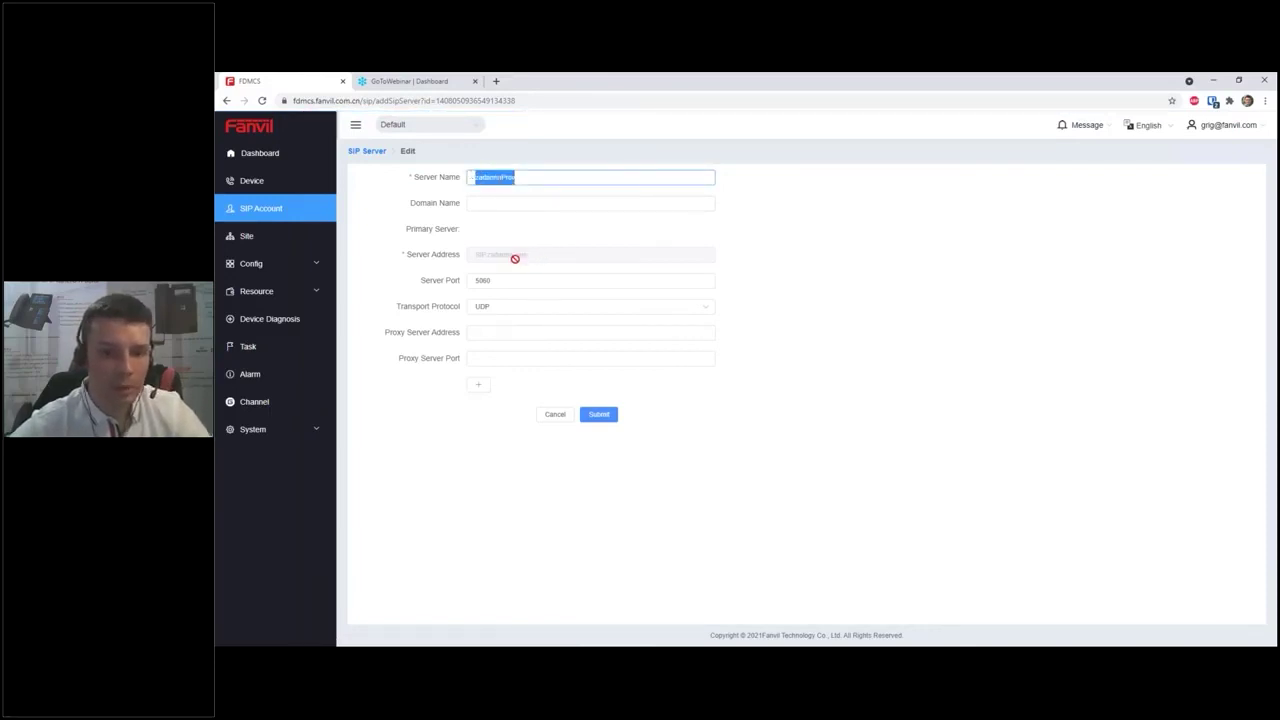
left_click(514, 309)
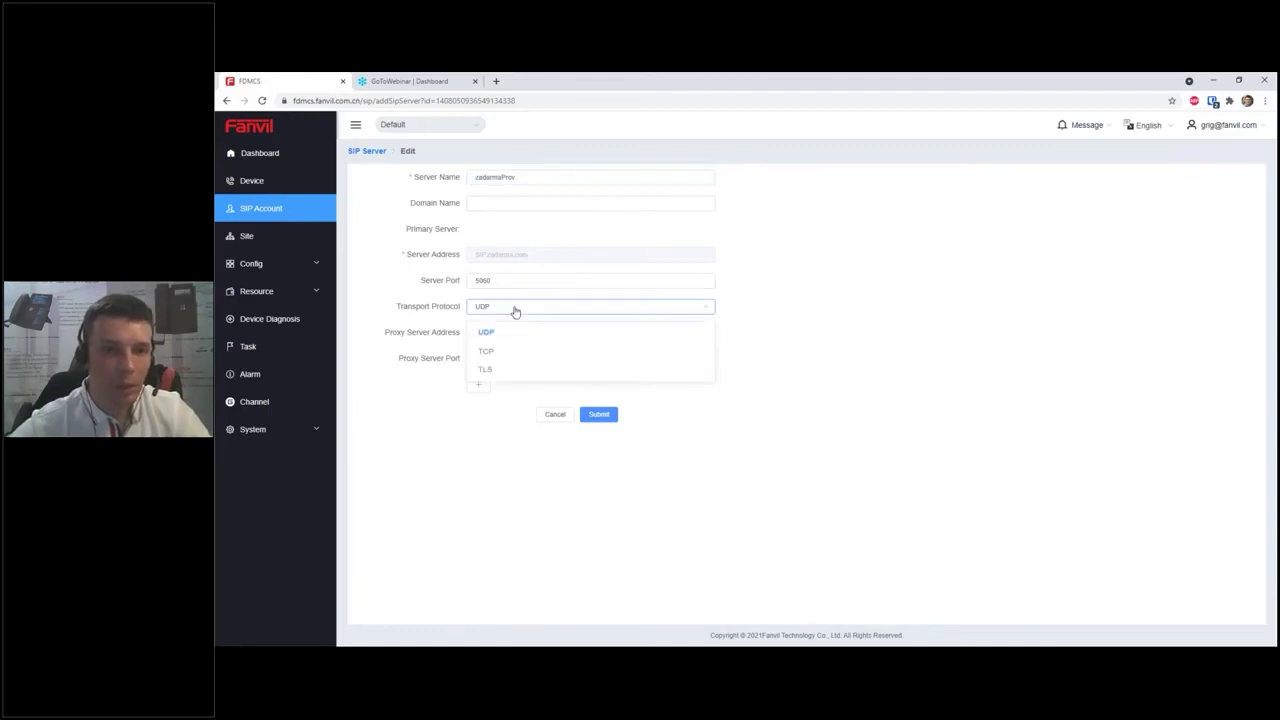
left_click(515, 311)
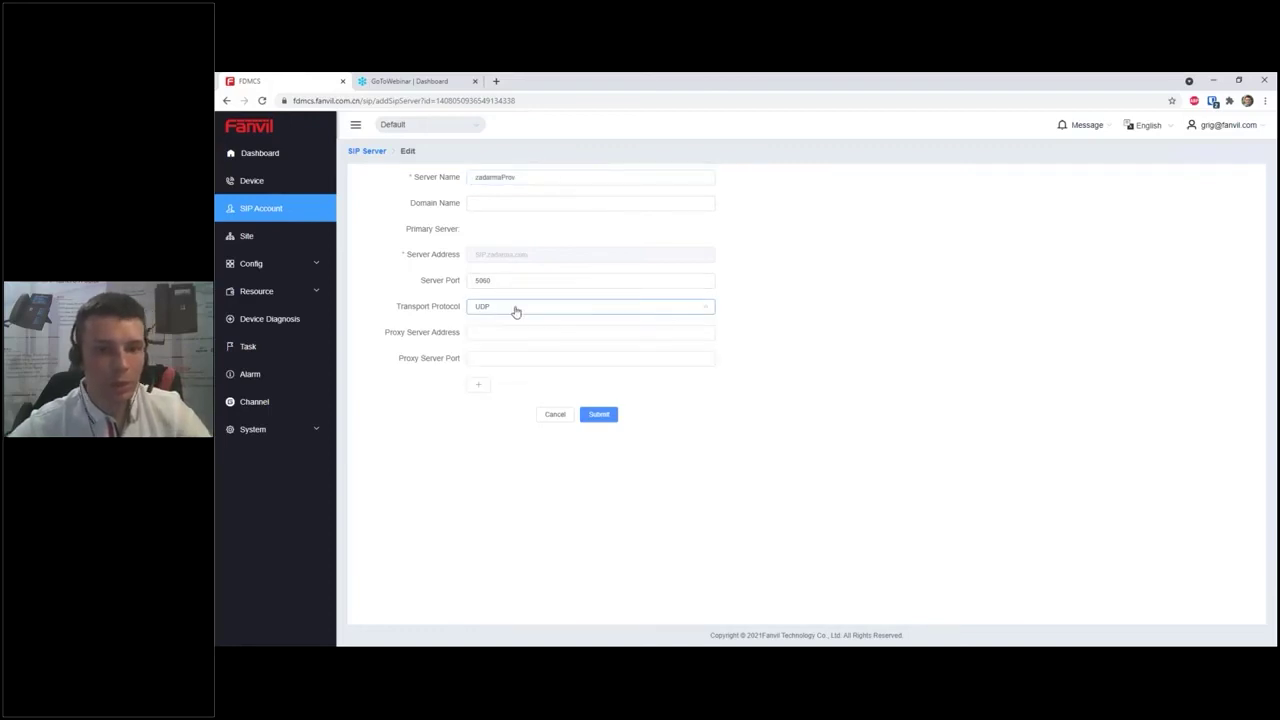
left_click(516, 310)
left_click(516, 310)
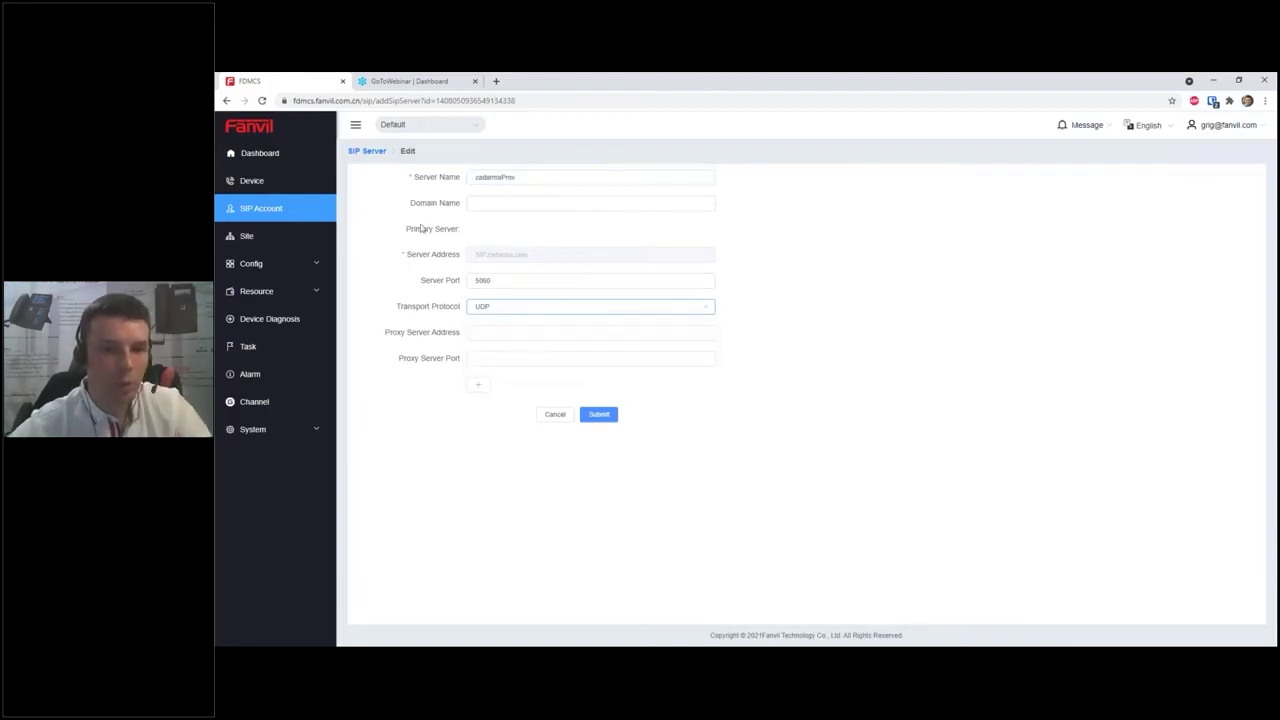
left_click(366, 151)
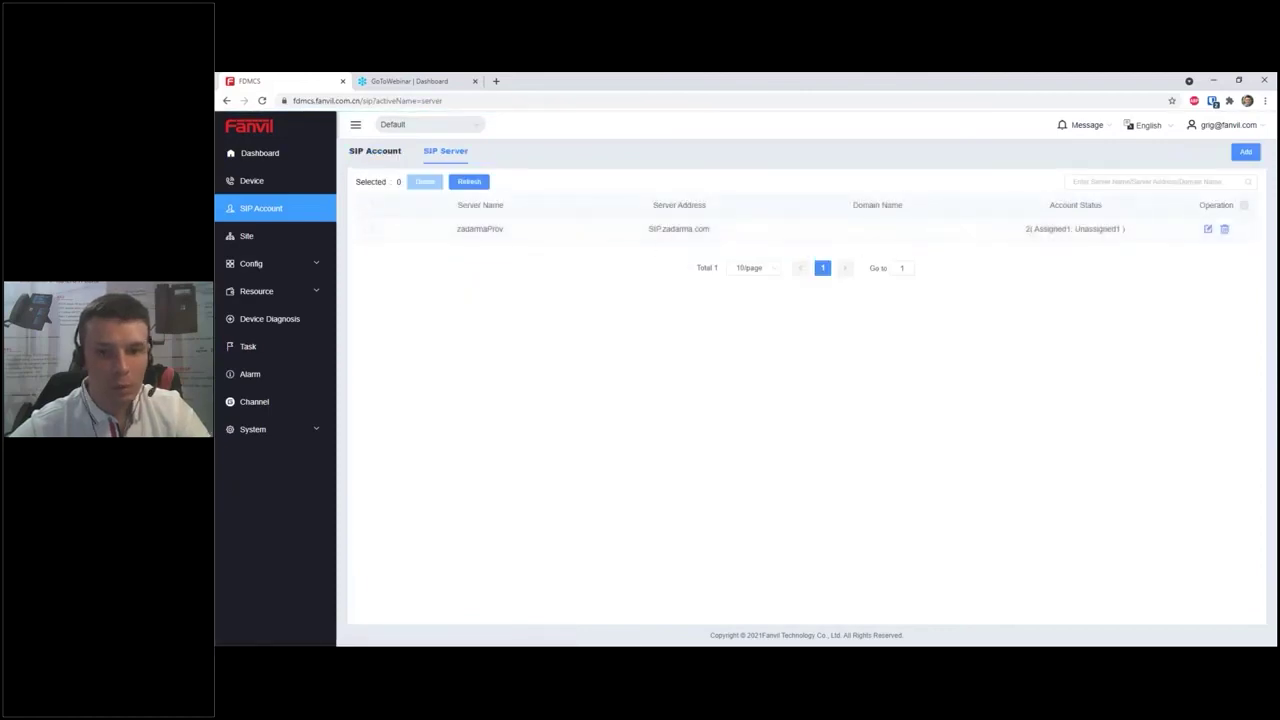
- Review the registered SIP account's server, display name, user authentication and assigned device settings
left_click(395, 152)
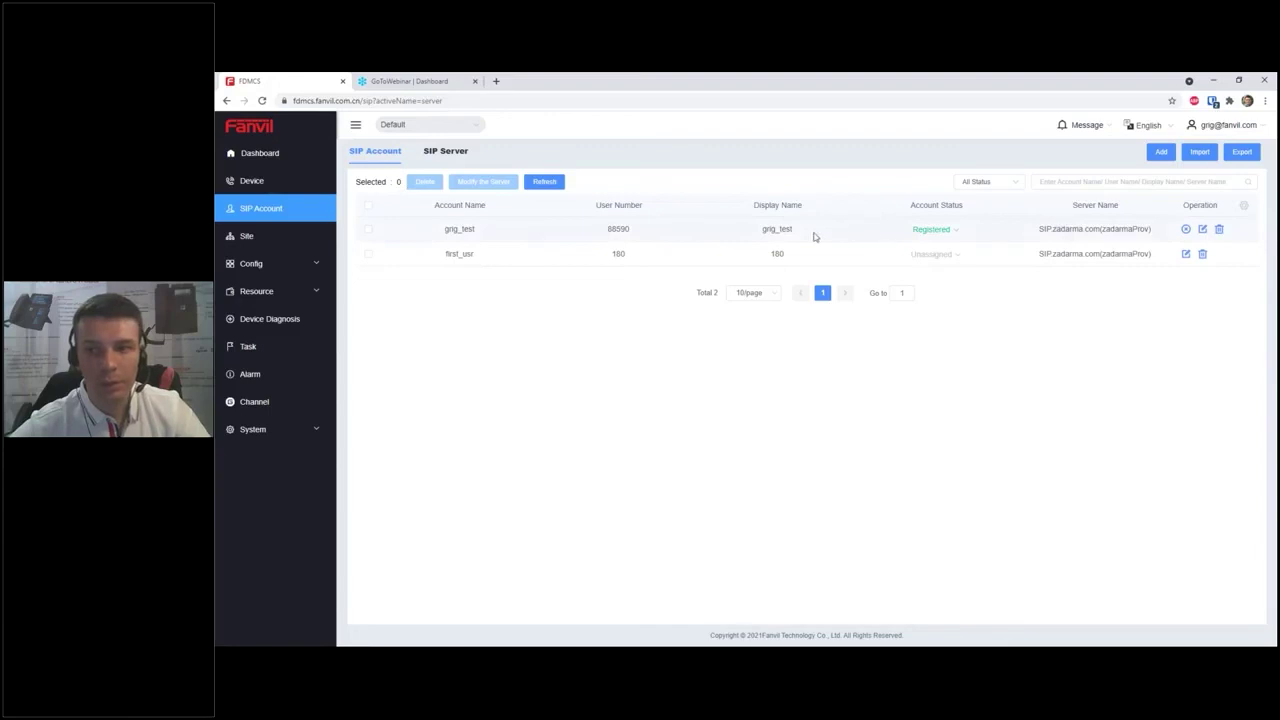
double_click(625, 229)
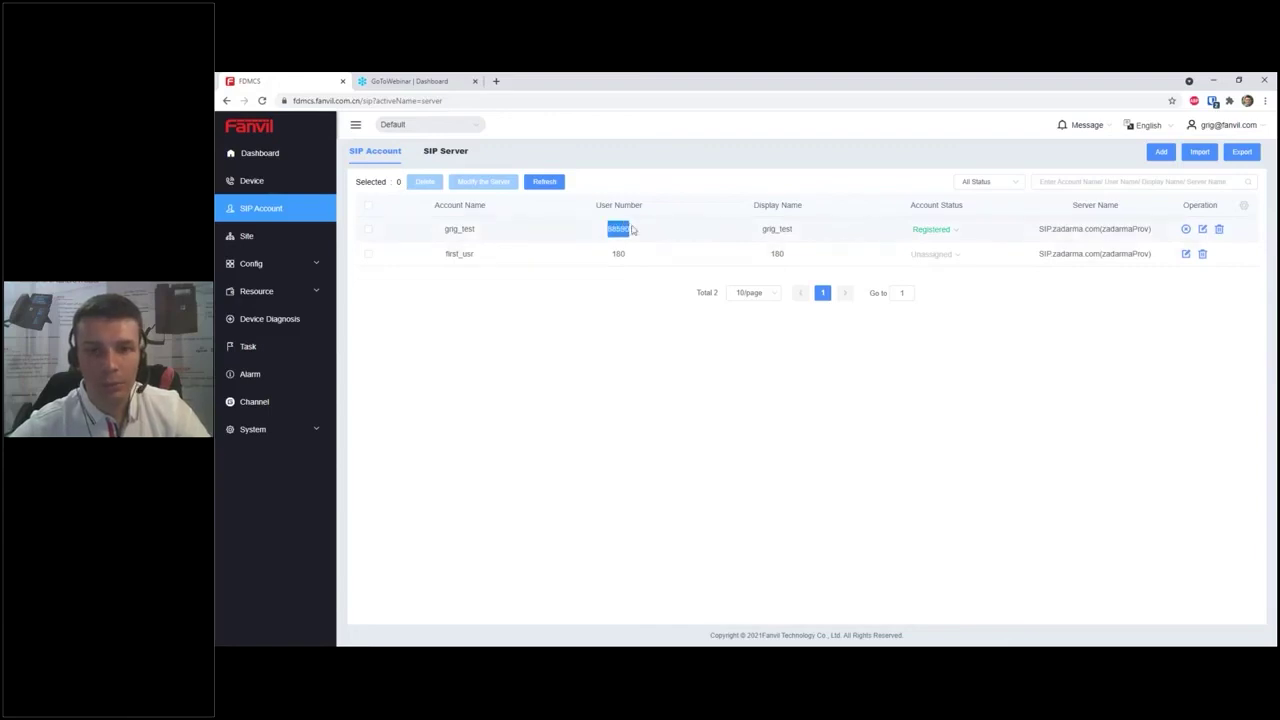
left_click(1202, 229)
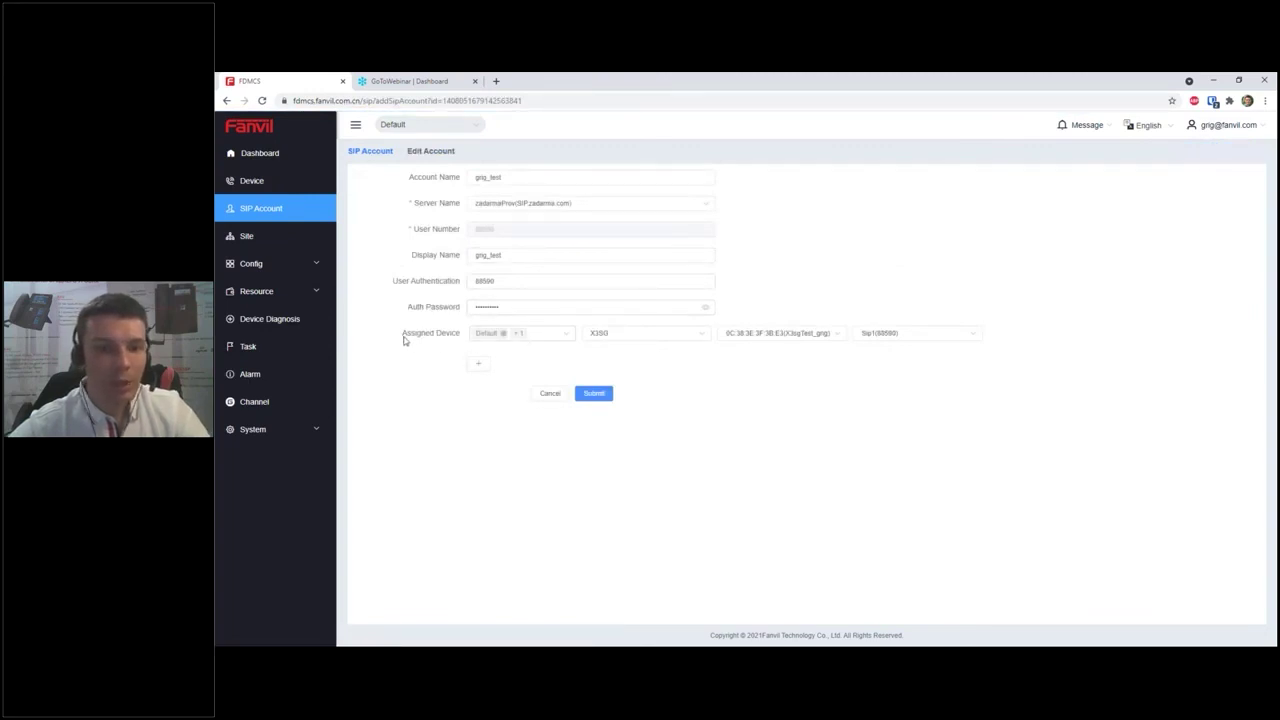
left_click_drag(402, 338, 1010, 336)
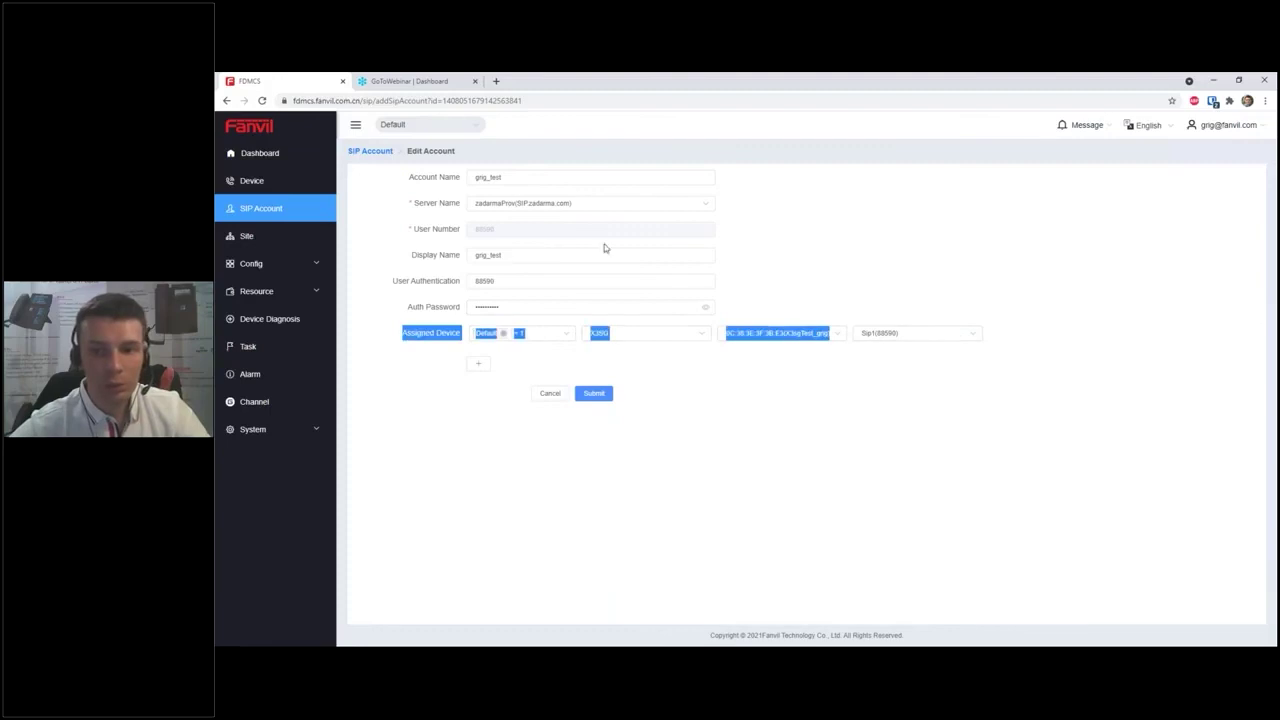
left_click(530, 208)
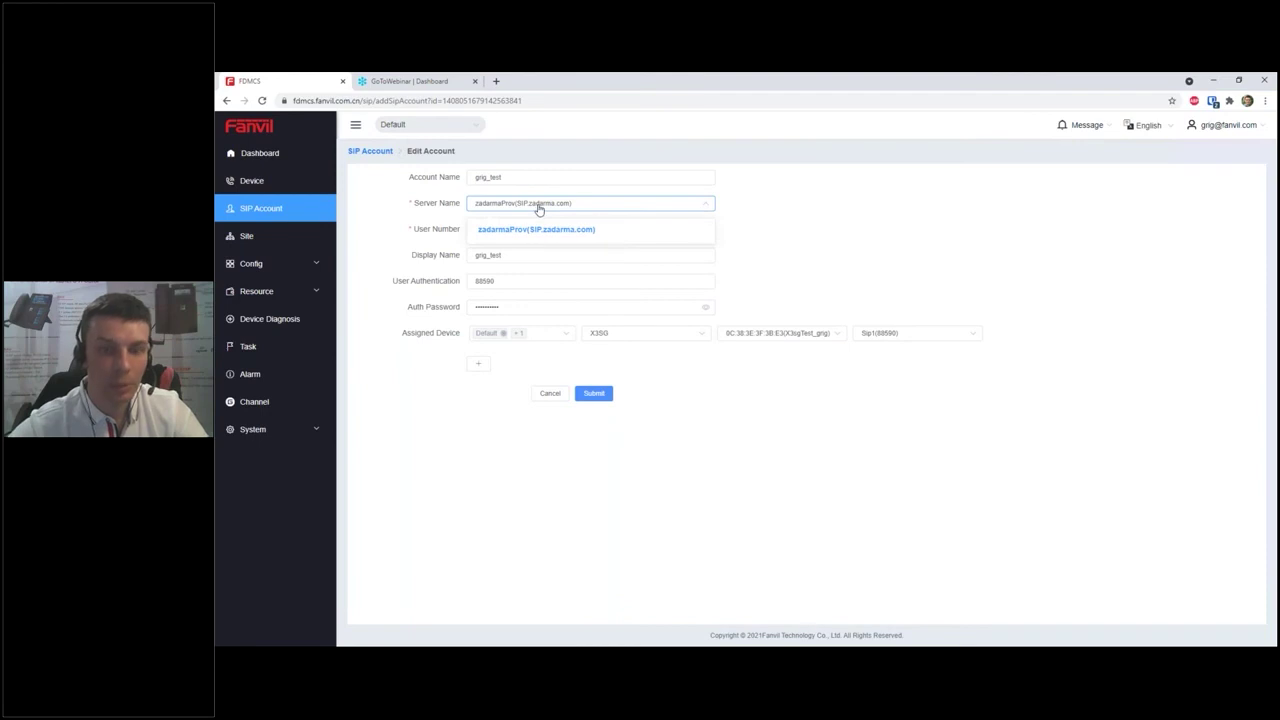
left_click(538, 208)
double_click(536, 257)
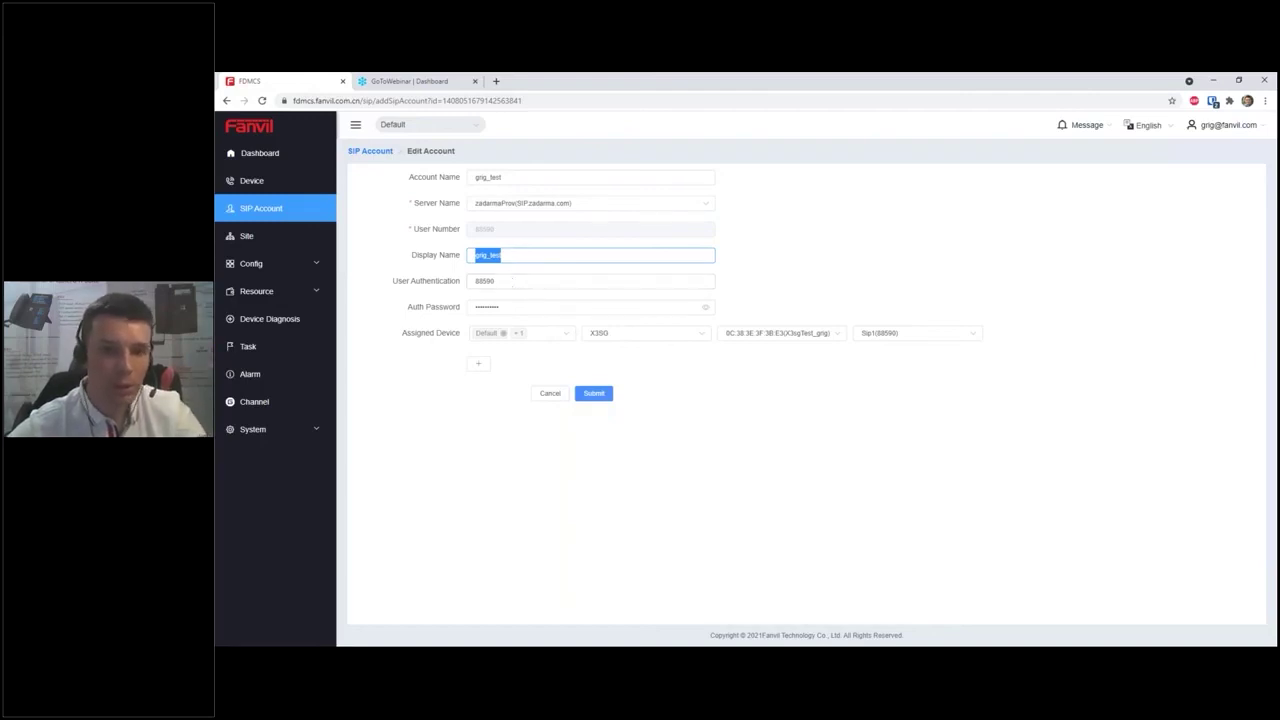
left_click(523, 283)
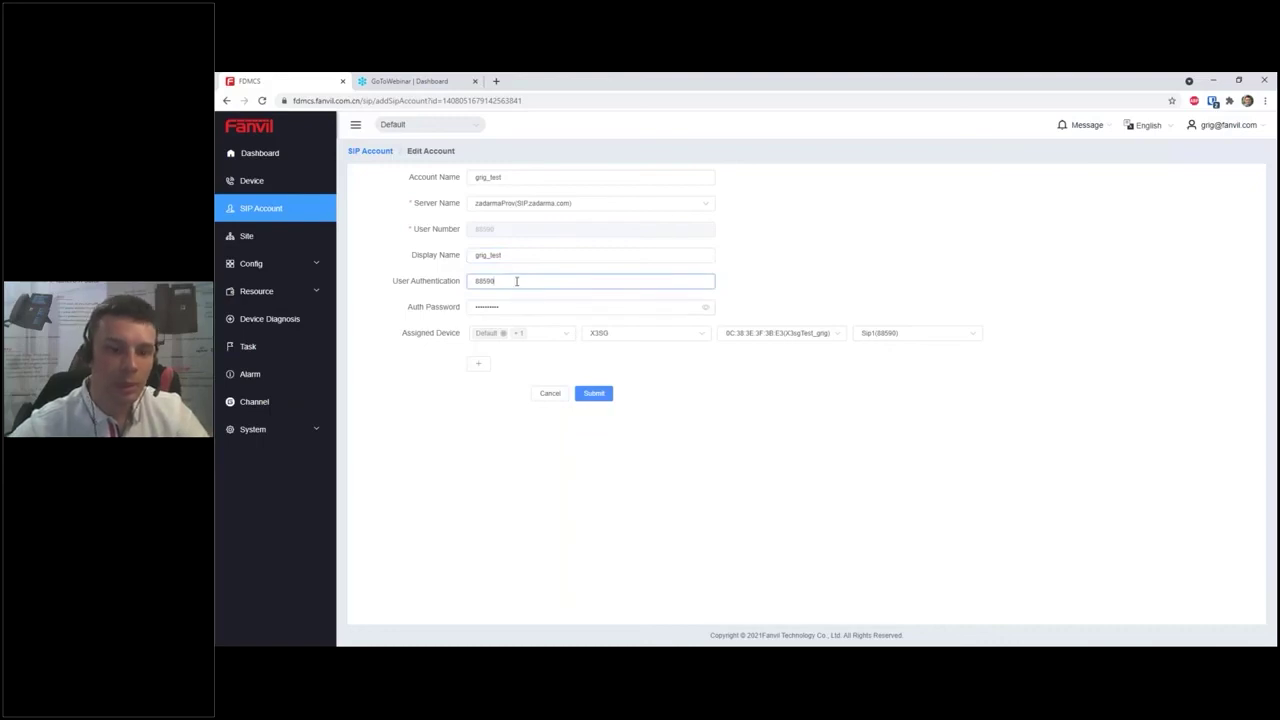
- Start adding a device named testWebinar with a placeholder MAC address, reviewing the available models and the Synchronous FDPS option
left_click(252, 183)
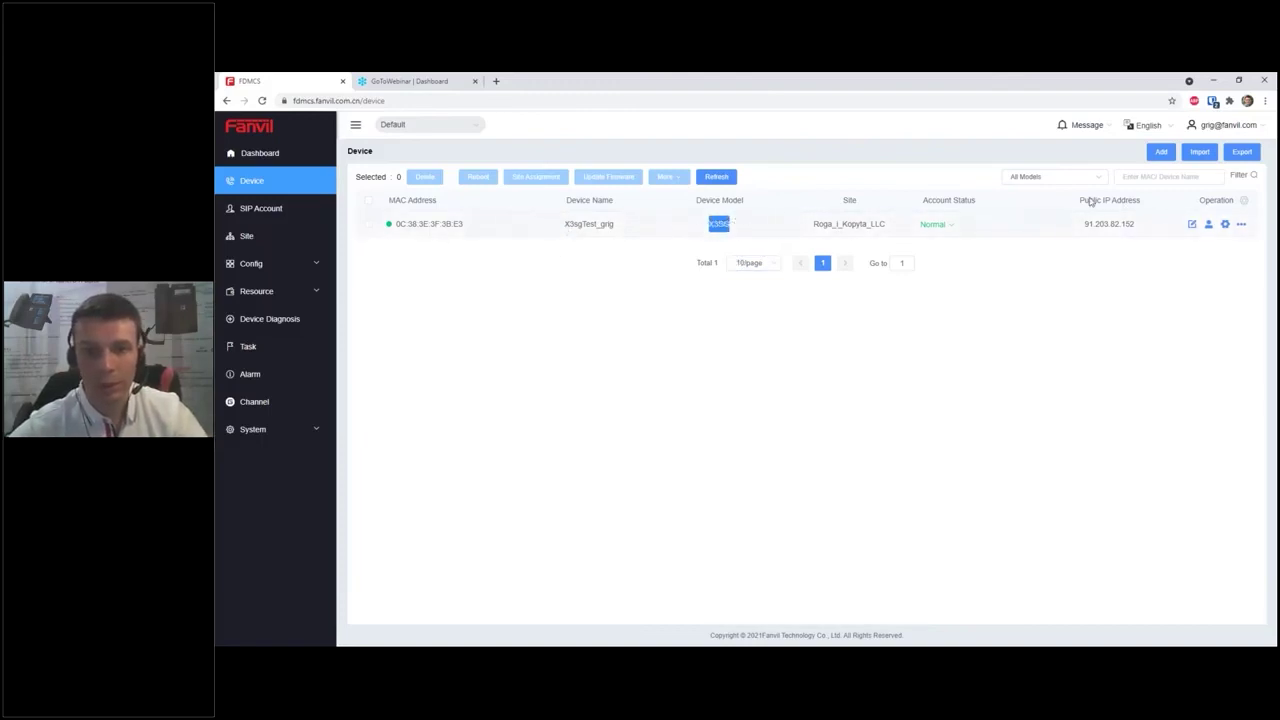
left_click(1161, 152)
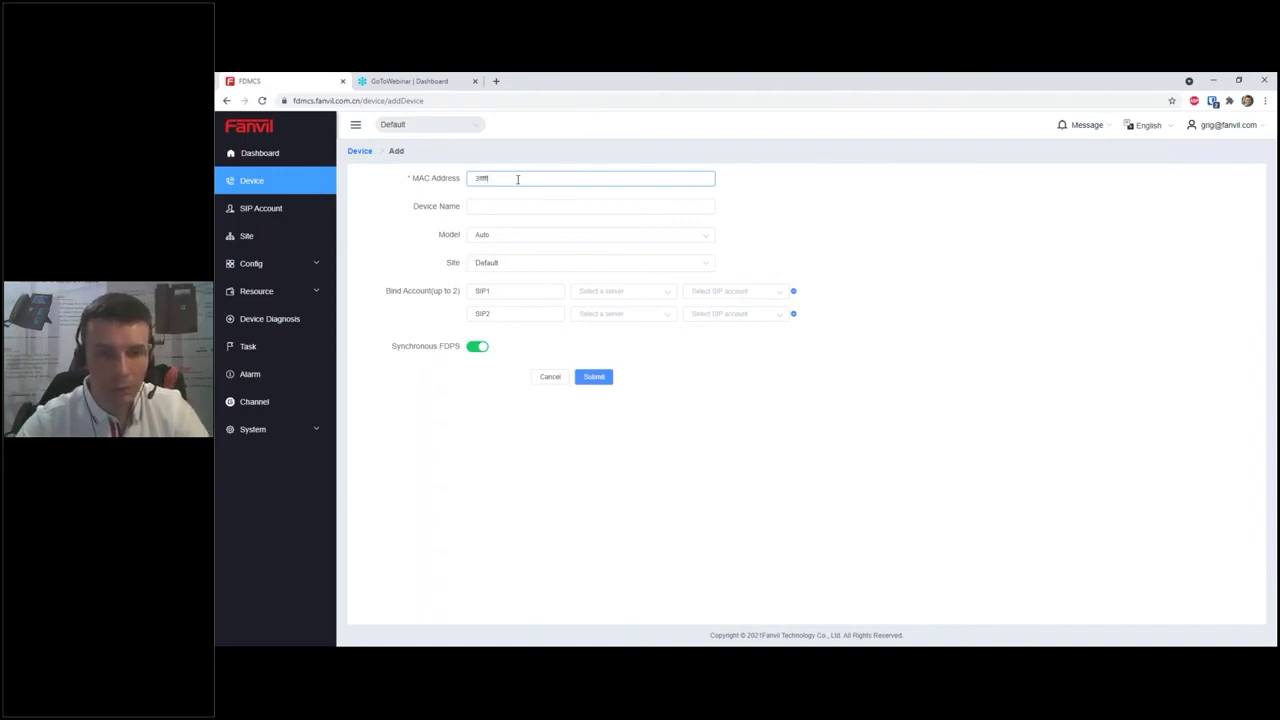
left_click(513, 206)
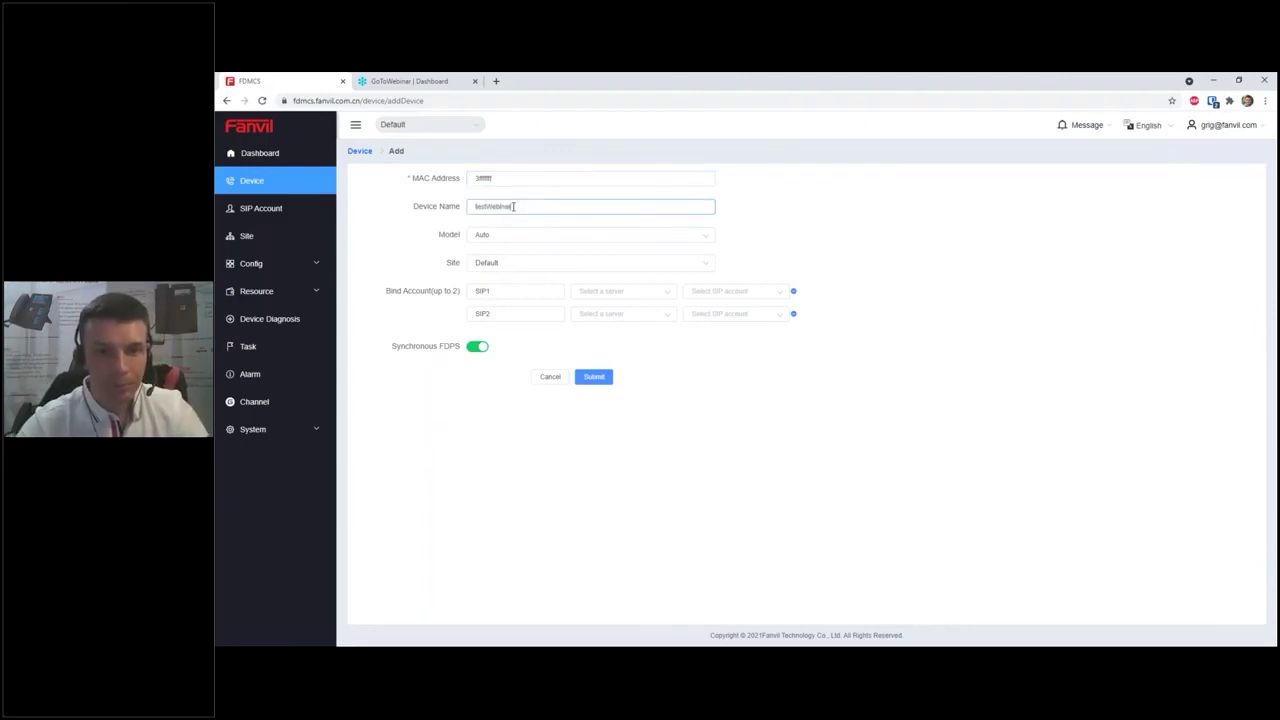
left_click(509, 236)
left_click(509, 237)
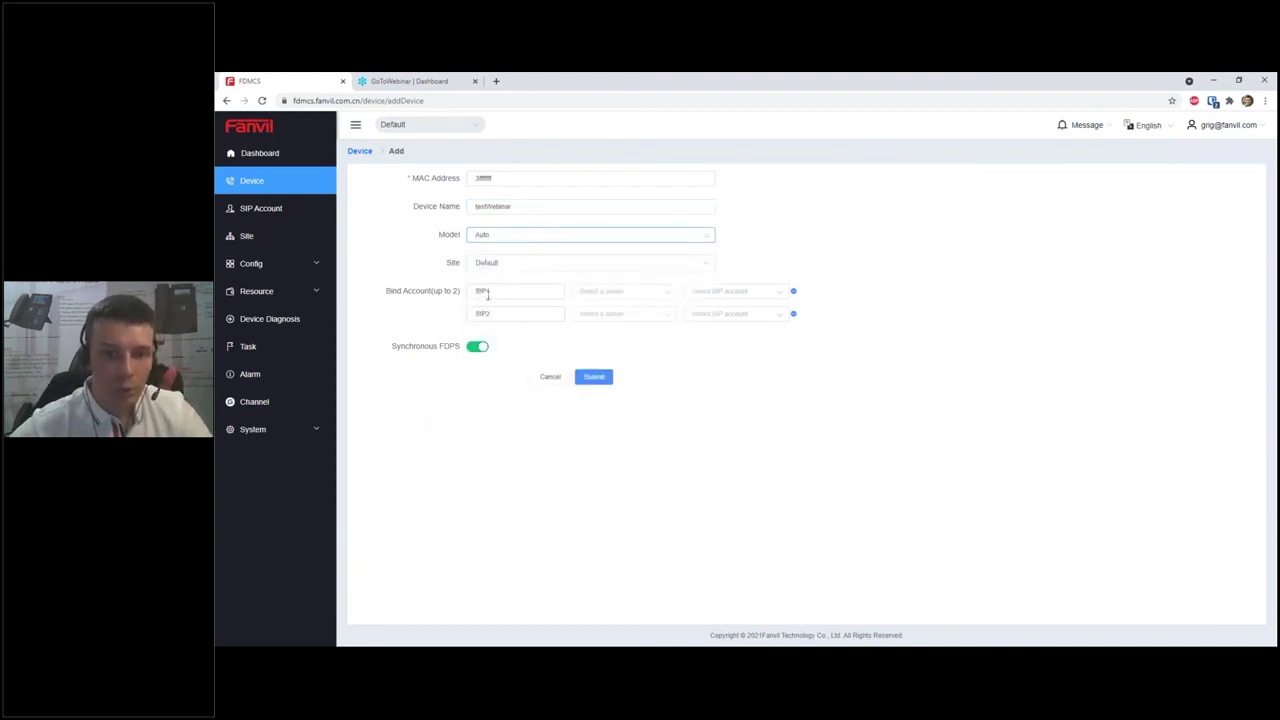
left_click(500, 237)
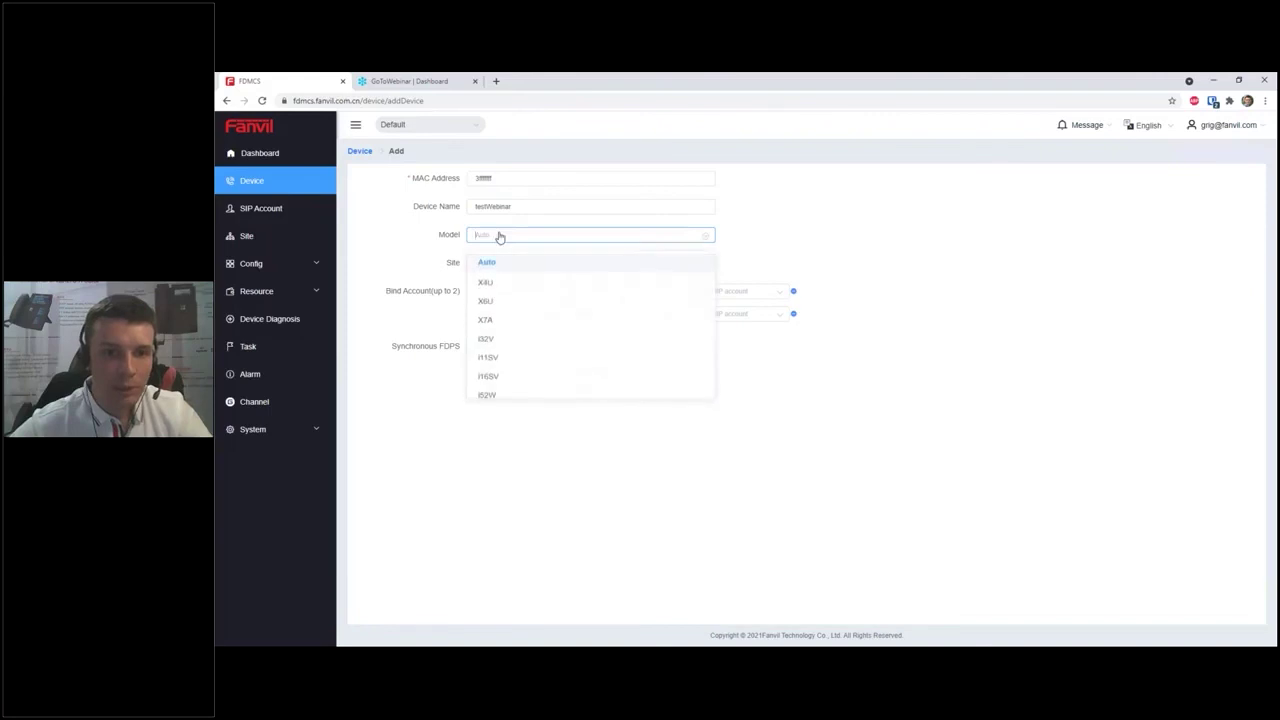
left_click(520, 237)
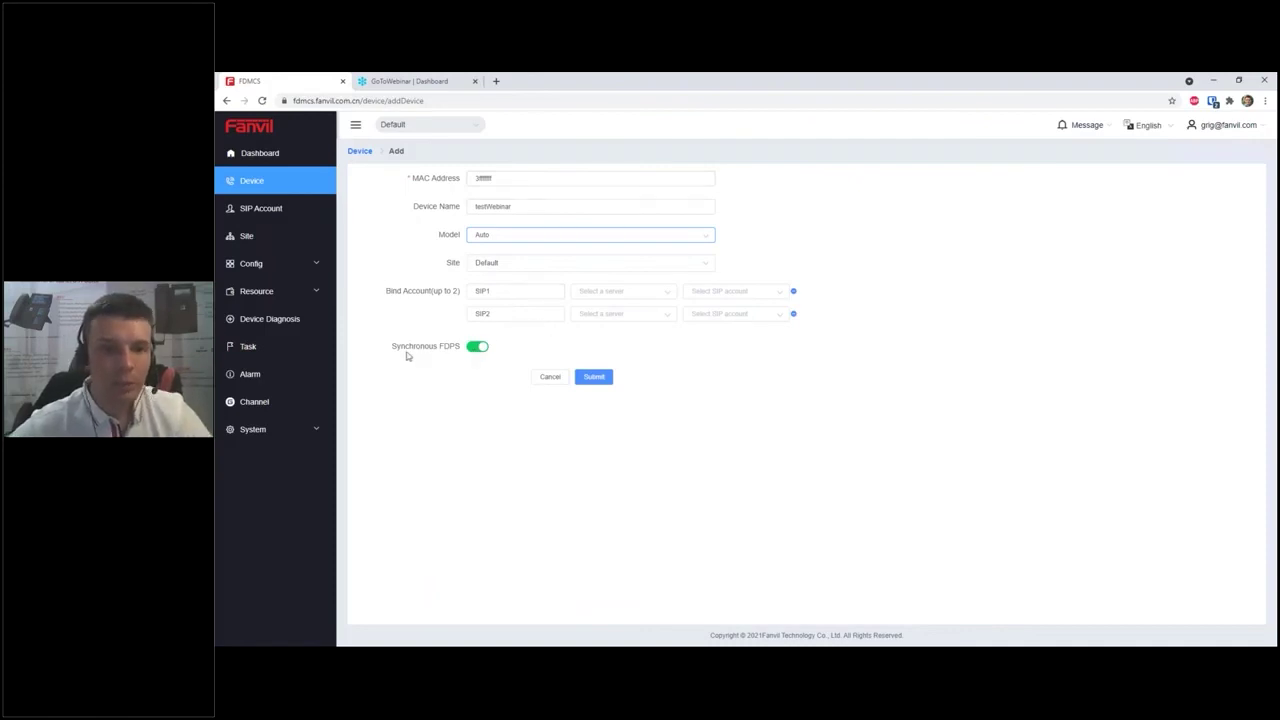
left_click_drag(392, 347, 455, 349)
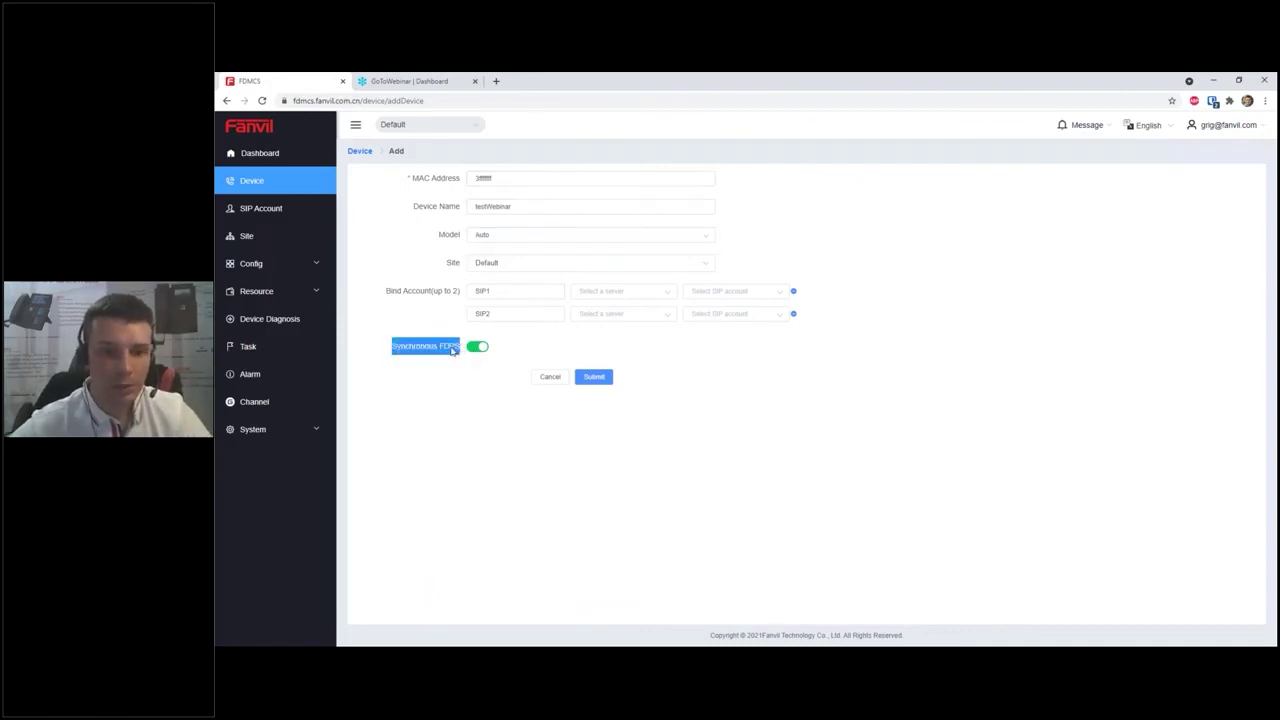
left_click(450, 351)
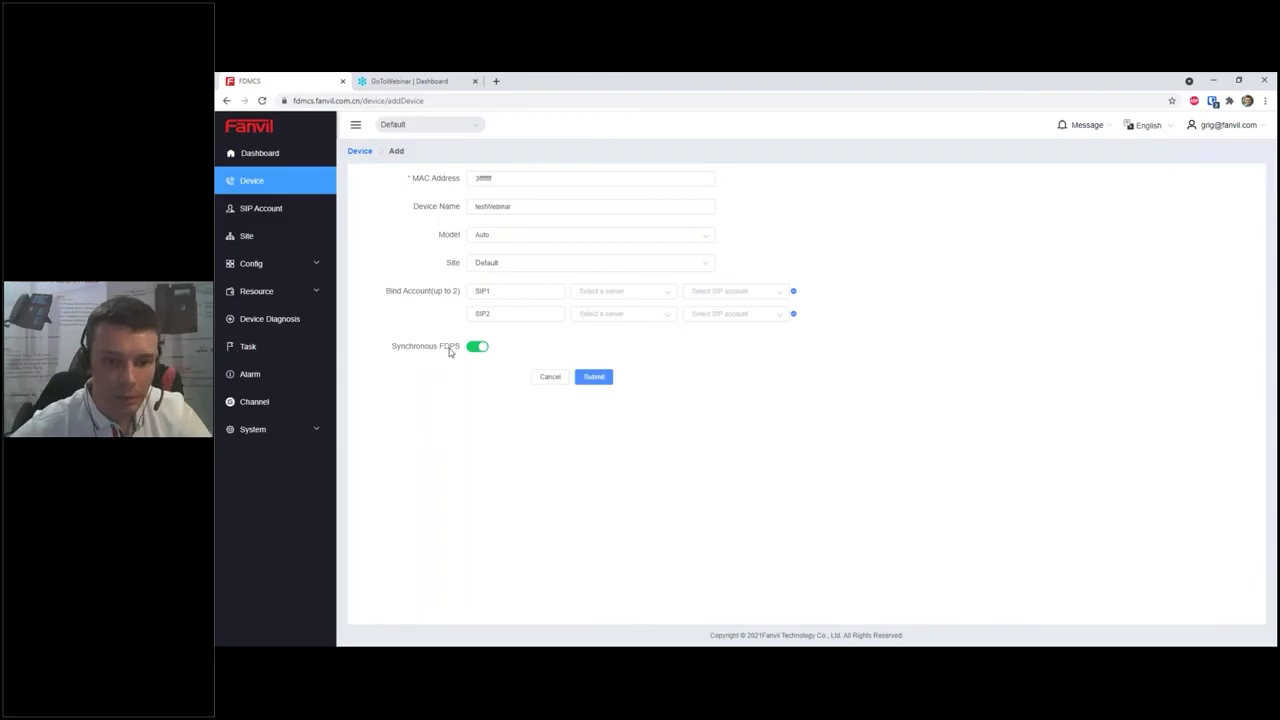
- Try to submit the testWebinar device with SIP1 bound to the zadarmaProv server and extension 180
left_click(603, 292)
left_click(610, 320)
left_click(735, 293)
left_click(717, 319)
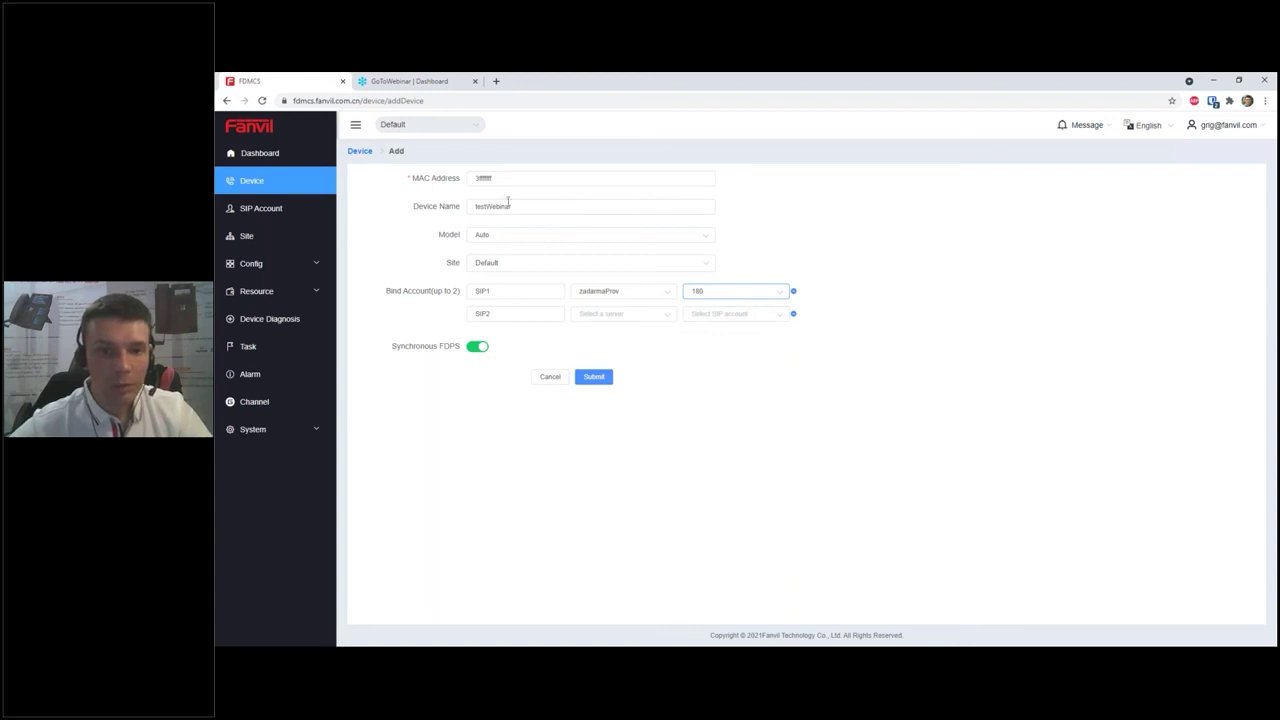
left_click(591, 377)
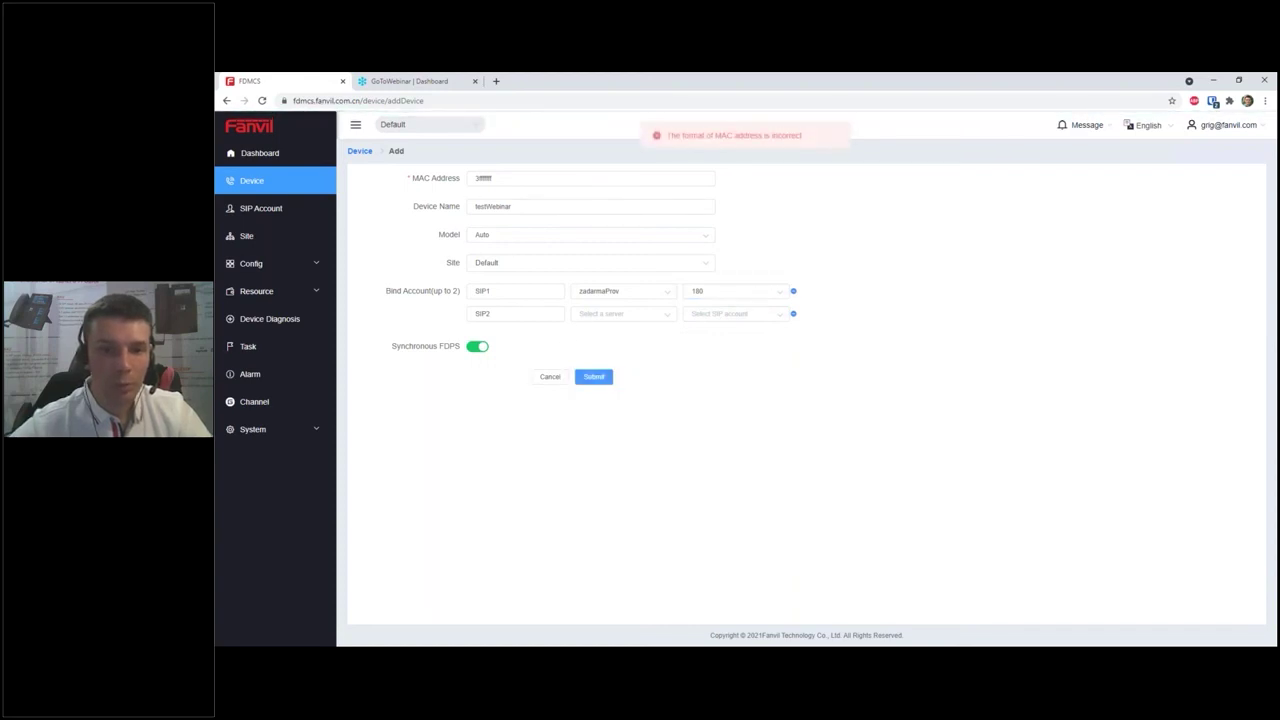
double_click(508, 178)
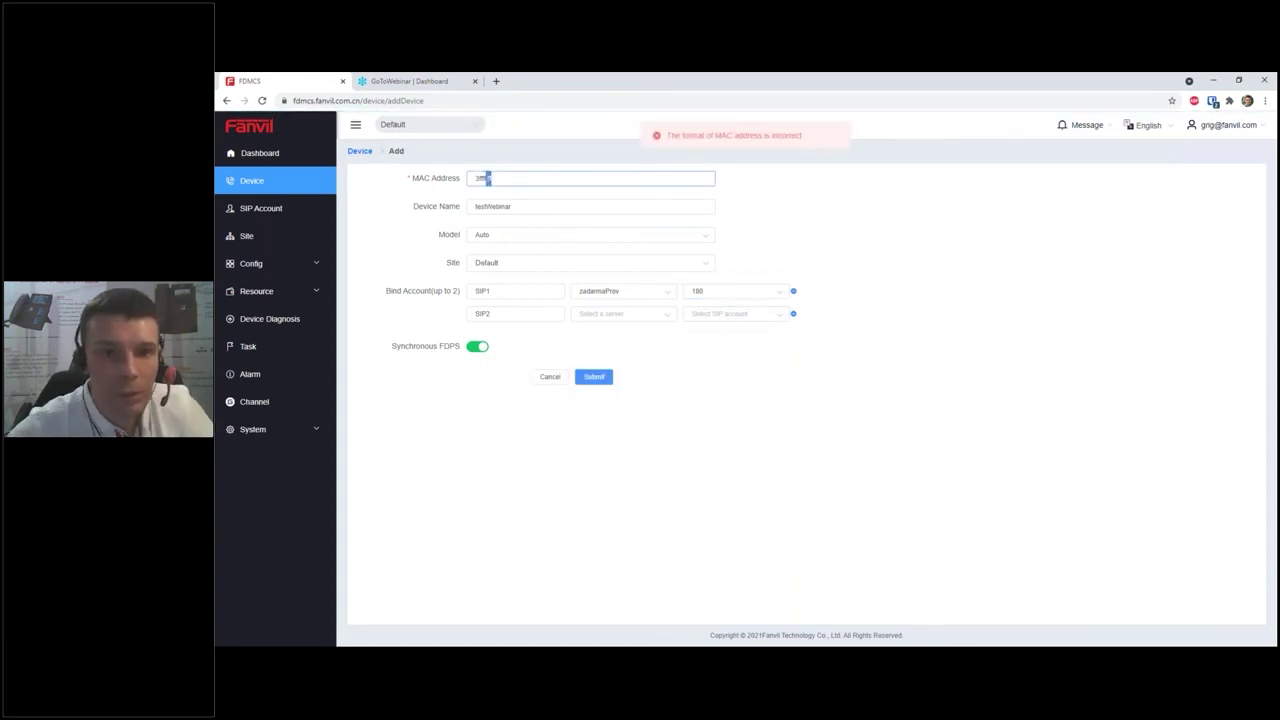
- Start a new device named testWeb with MAC address 0C:38:3E:3F:3B:E4, adapted from the existing device's copied address
left_click(251, 180)
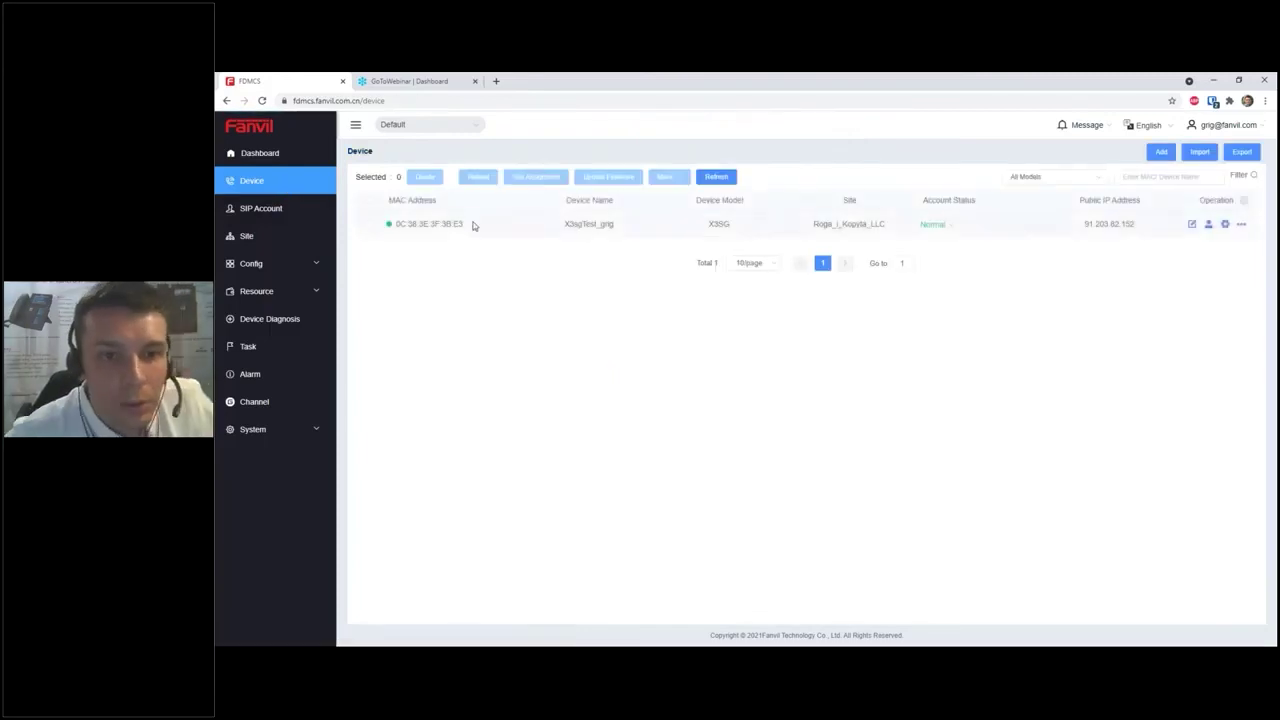
left_click_drag(463, 224, 398, 224)
key("ctrl+c")
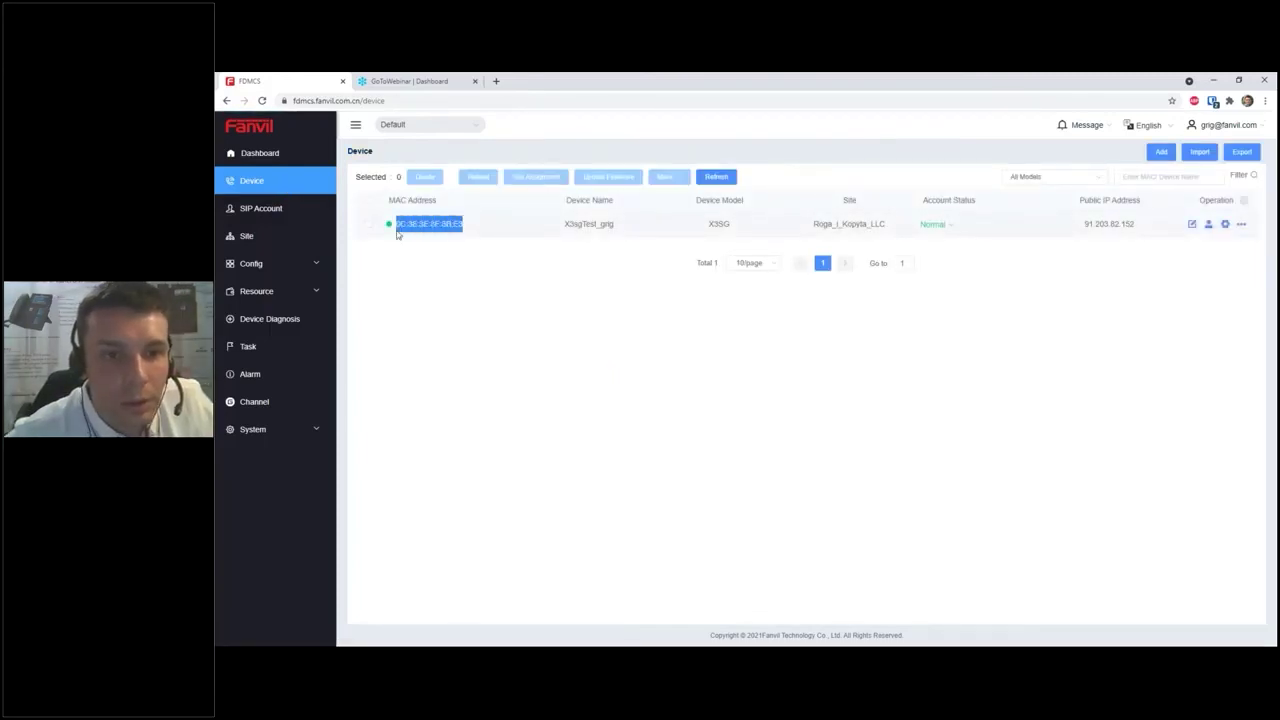
left_click(1162, 153)
left_click(530, 180)
key("ctrl+v")
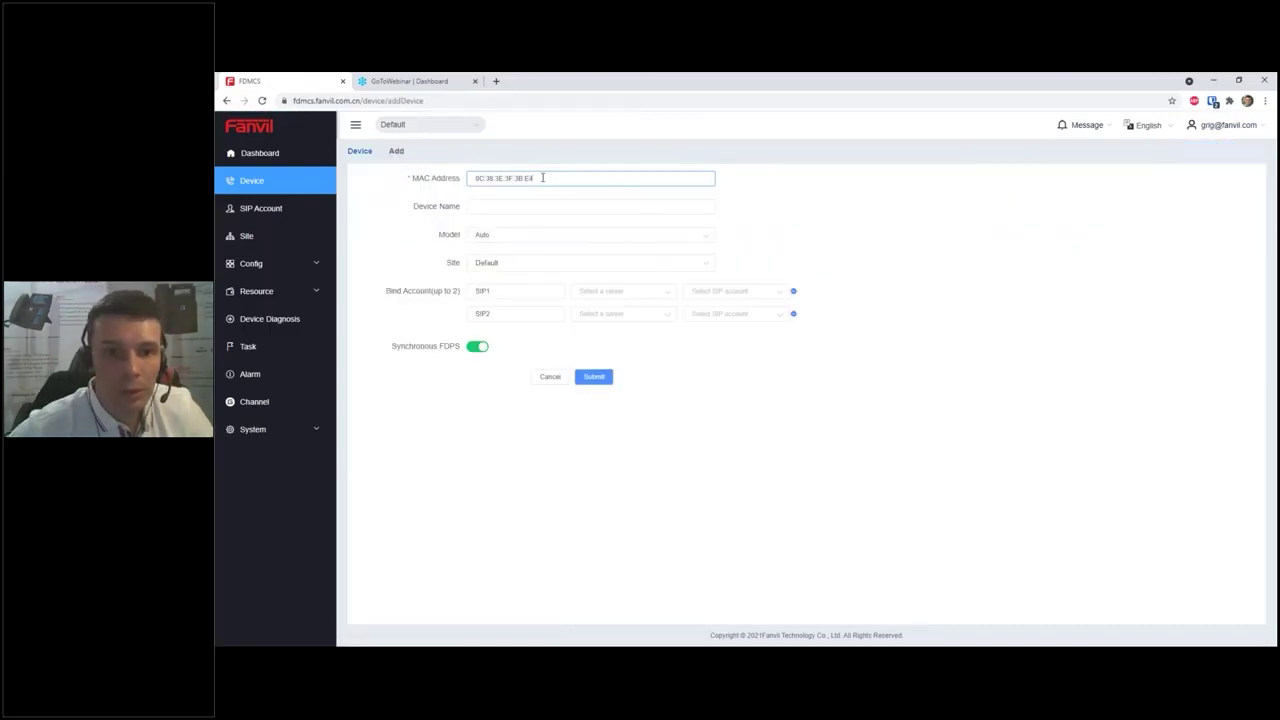
left_click(523, 206)
type("testWeb")
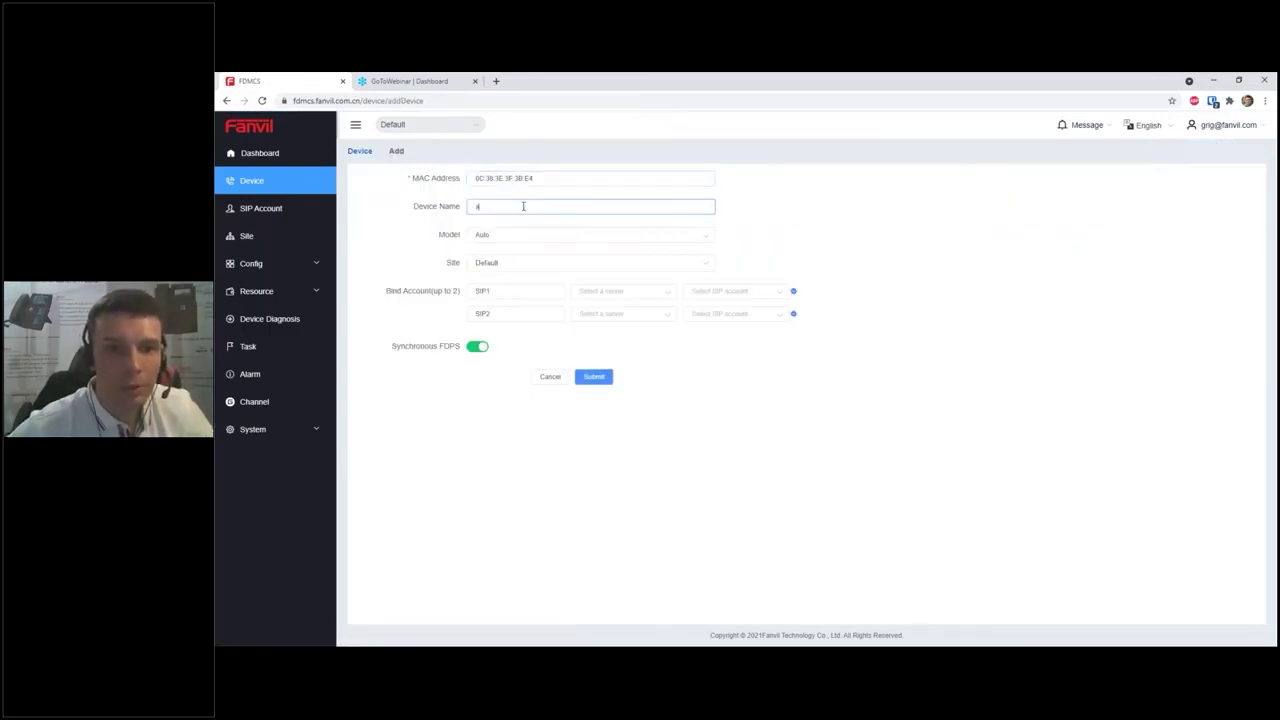
- Bind SIP1 of the testWeb device to the zadarmaProv server and extension 180, and submit the device
left_click(608, 291)
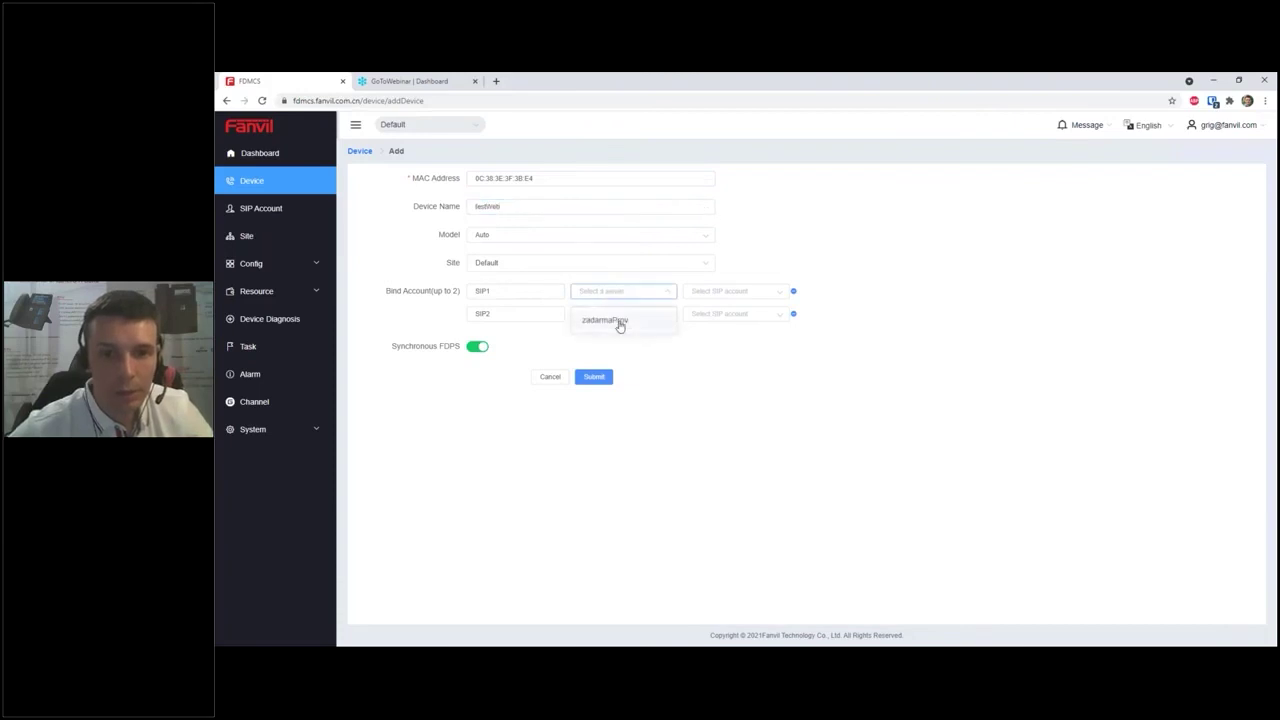
left_click(617, 321)
left_click(750, 292)
left_click(740, 325)
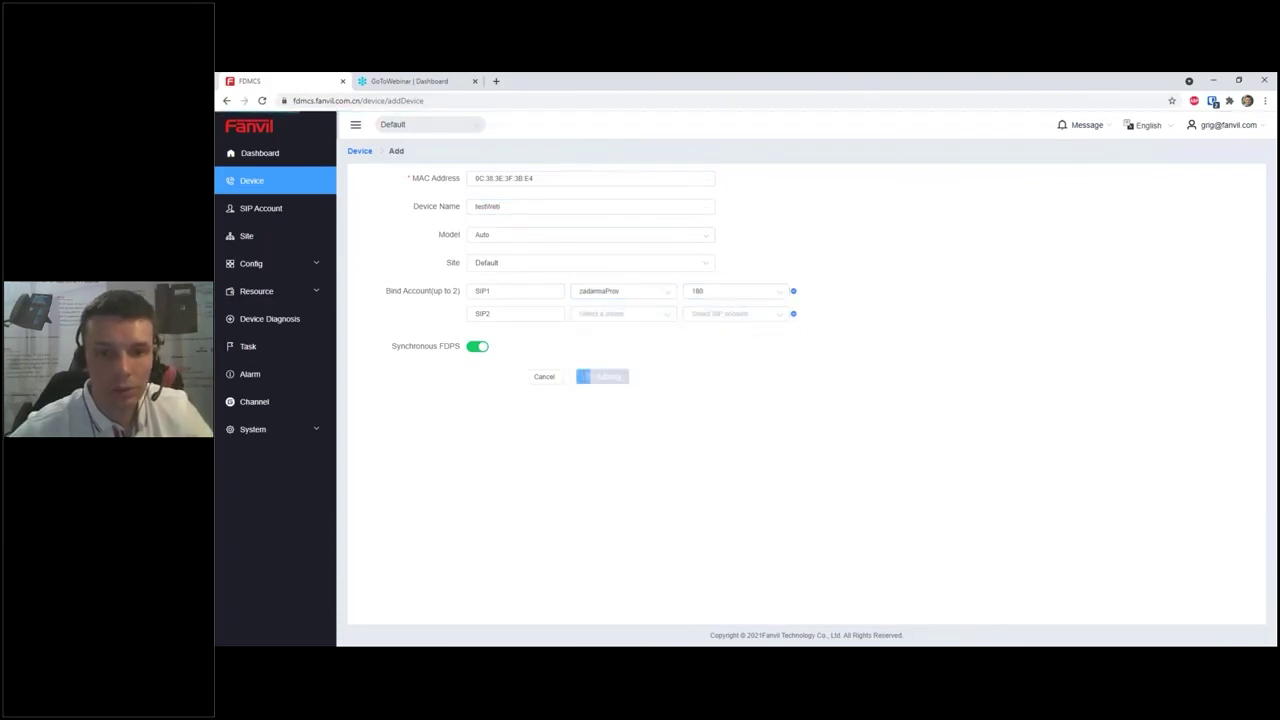
left_click(595, 376)
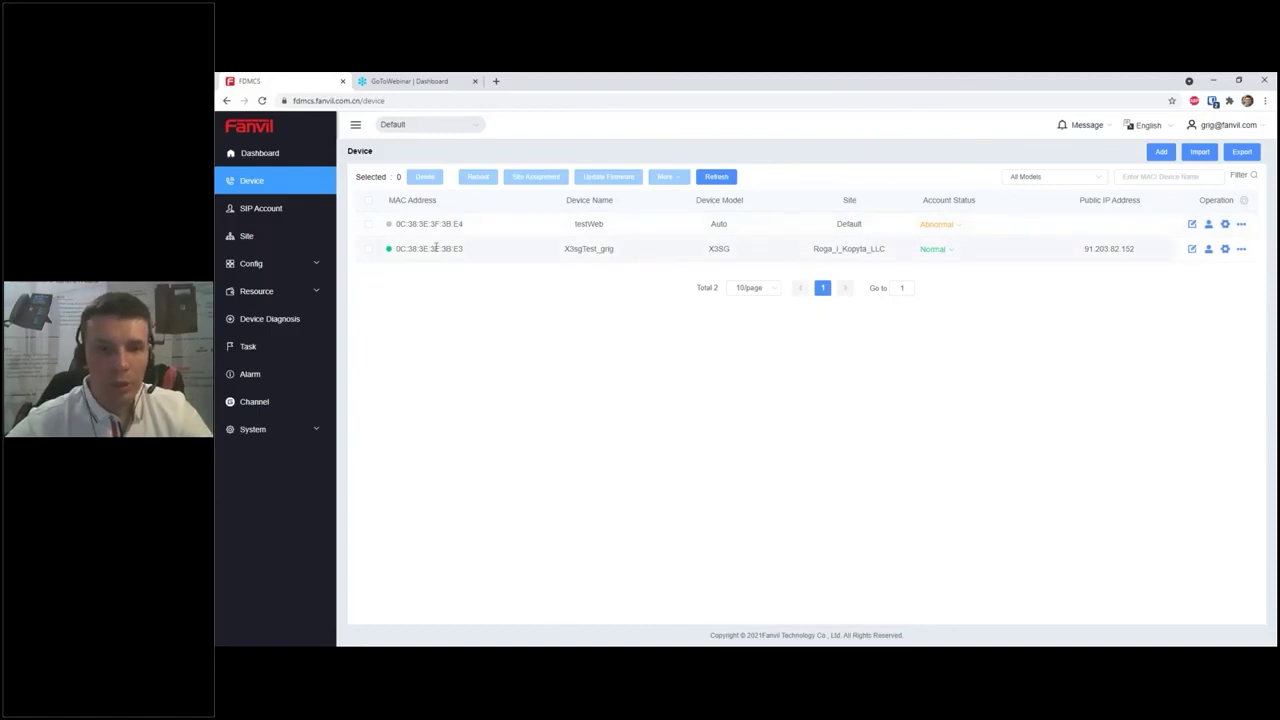
- Review the site structure and the common and MAC configuration lists, including the form for importing a MAC address configuration
left_click(263, 238)
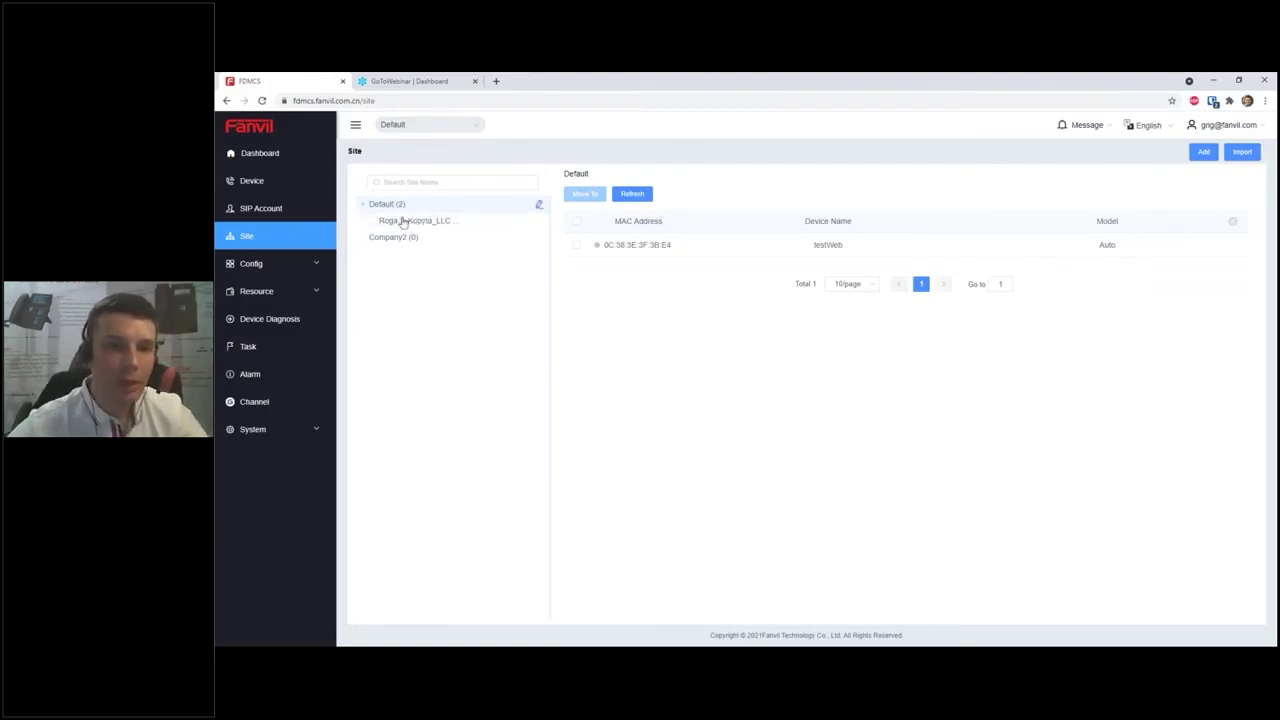
left_click(258, 266)
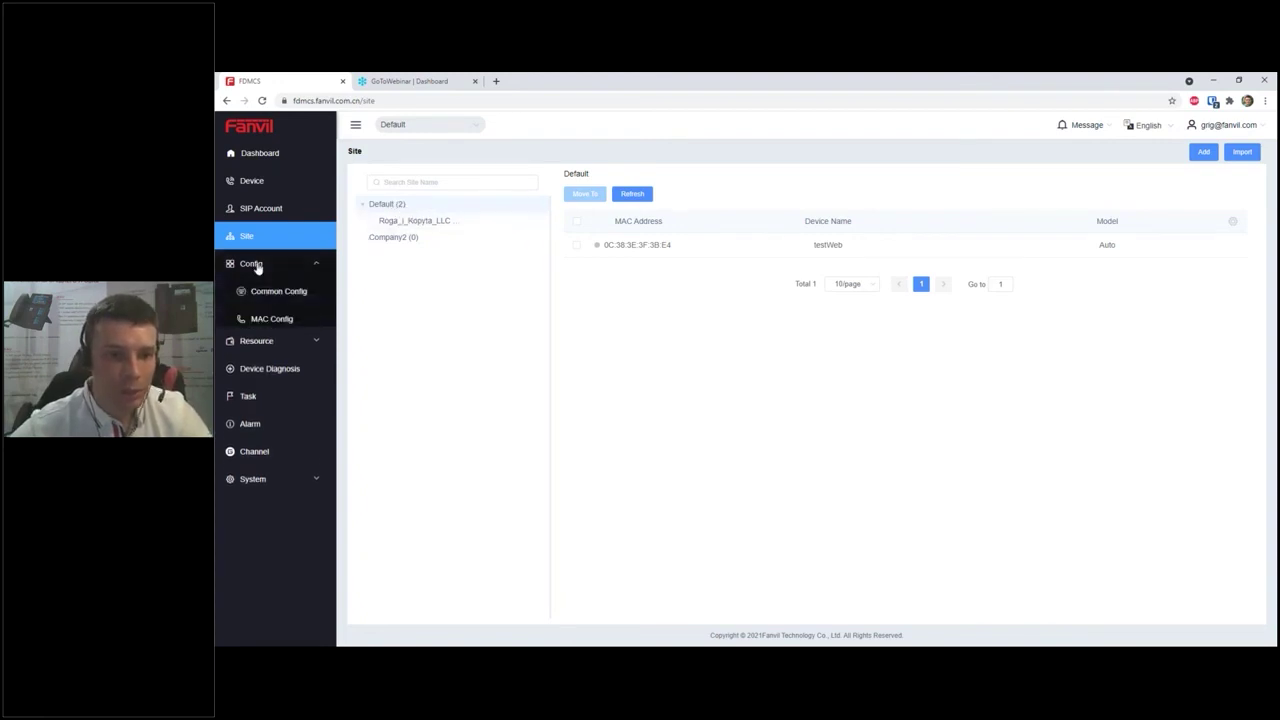
left_click(270, 291)
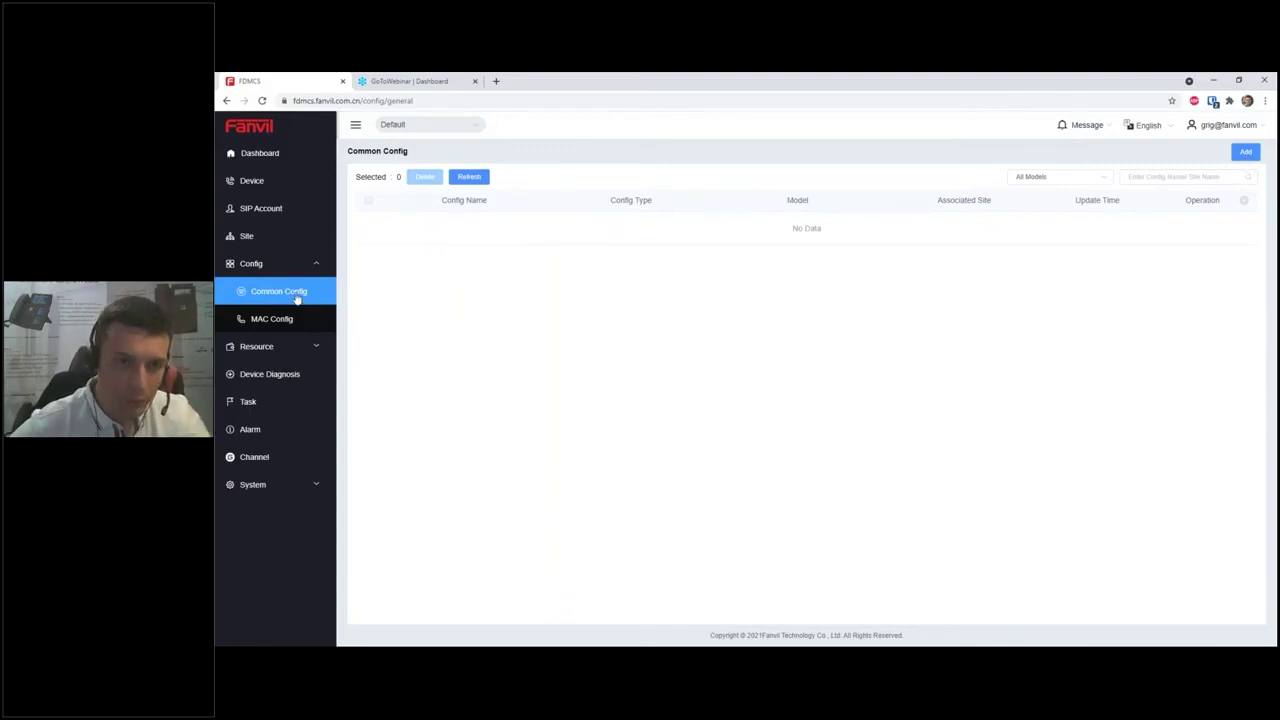
left_click(285, 319)
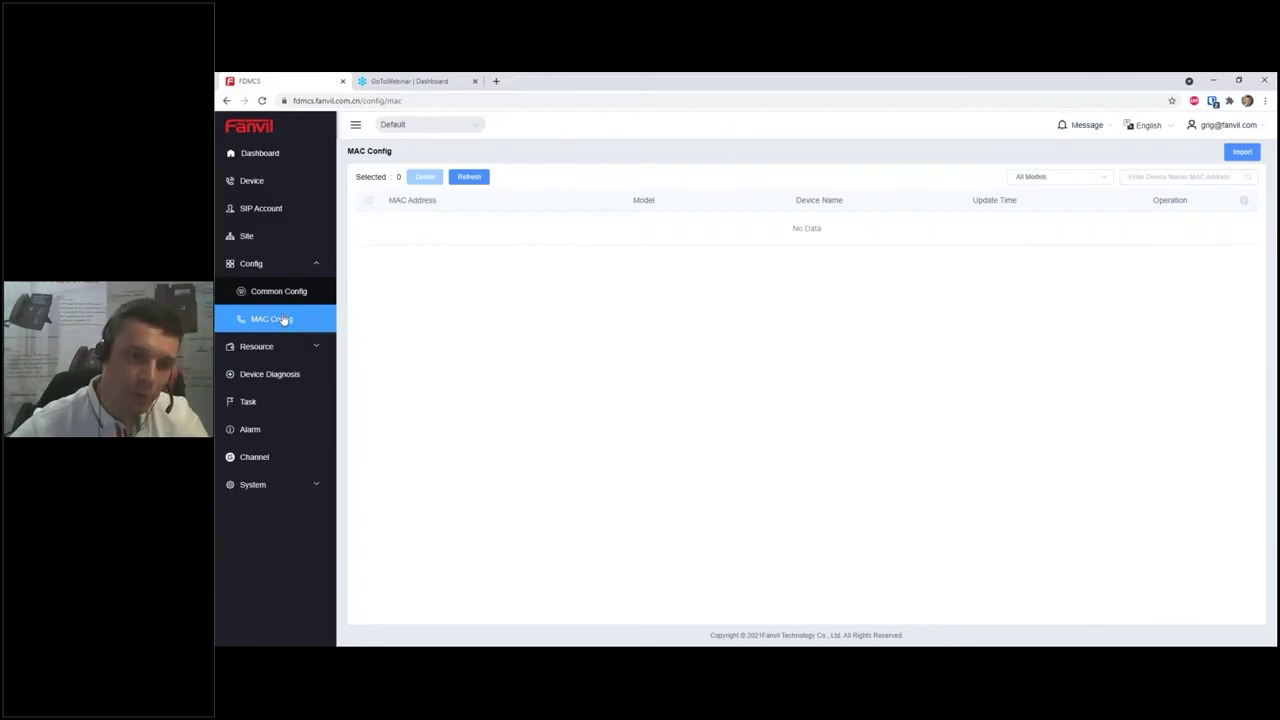
left_click(1240, 152)
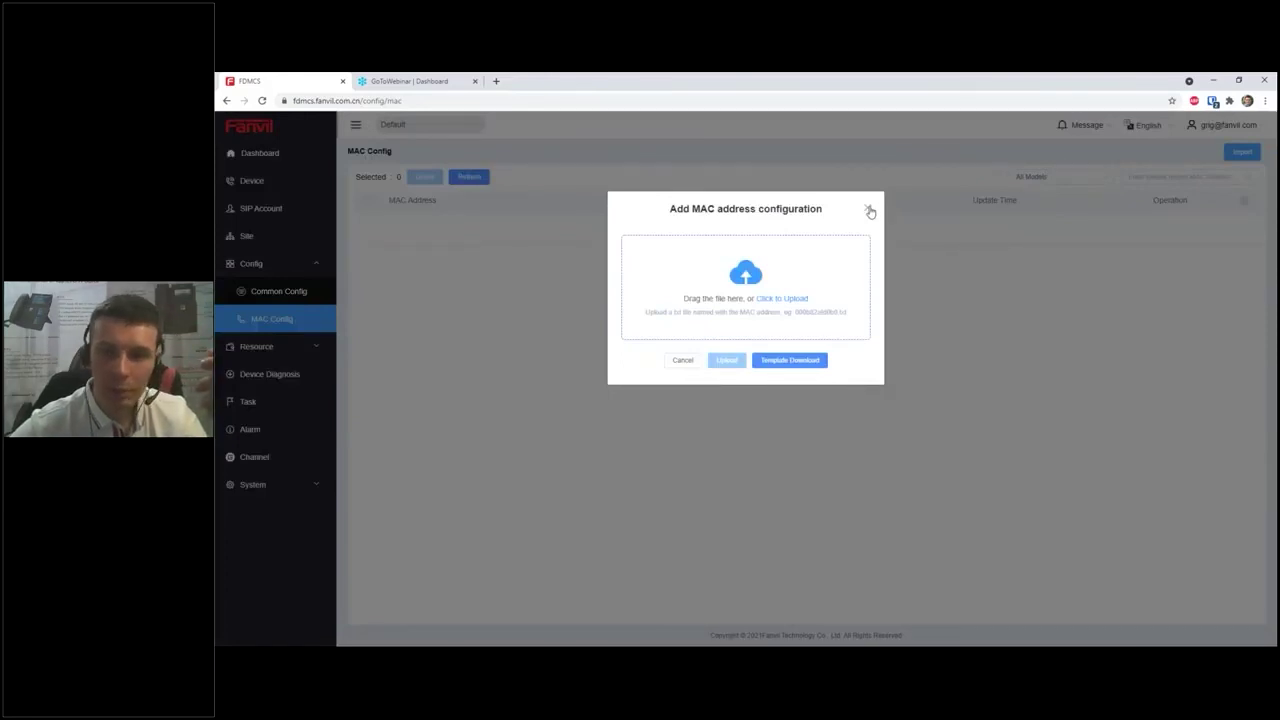
left_click(869, 210)
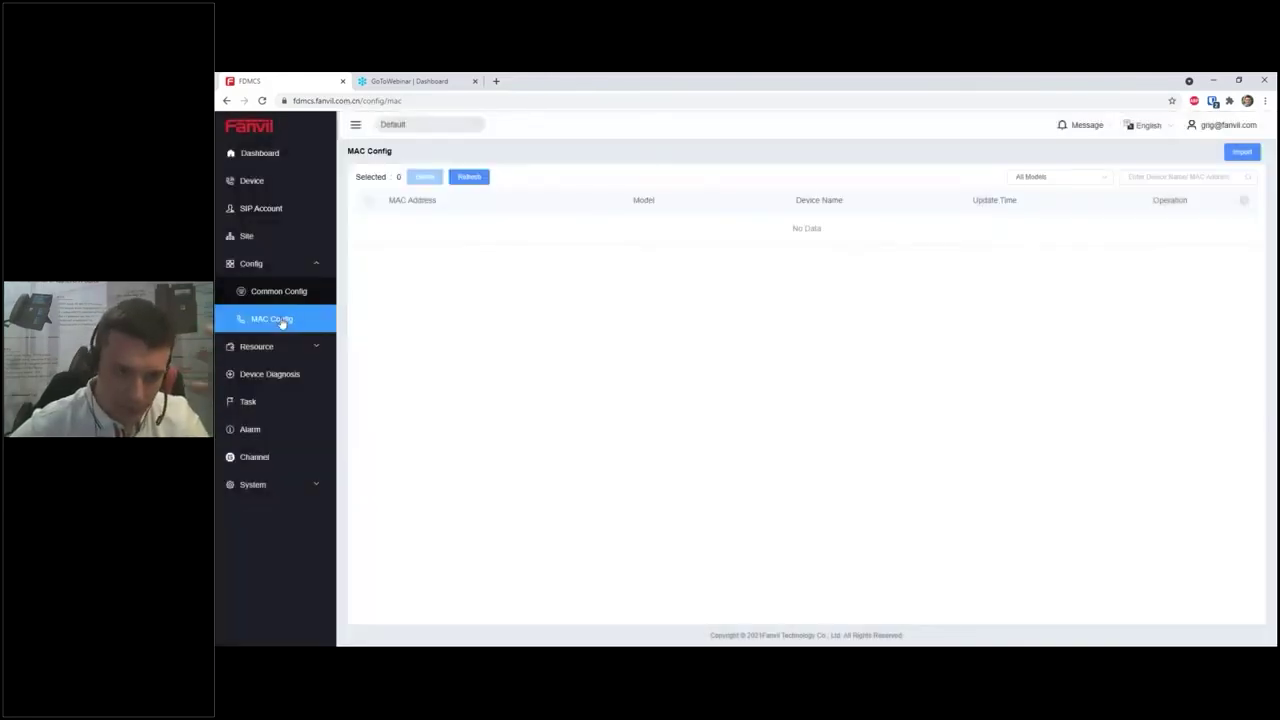
left_click(291, 292)
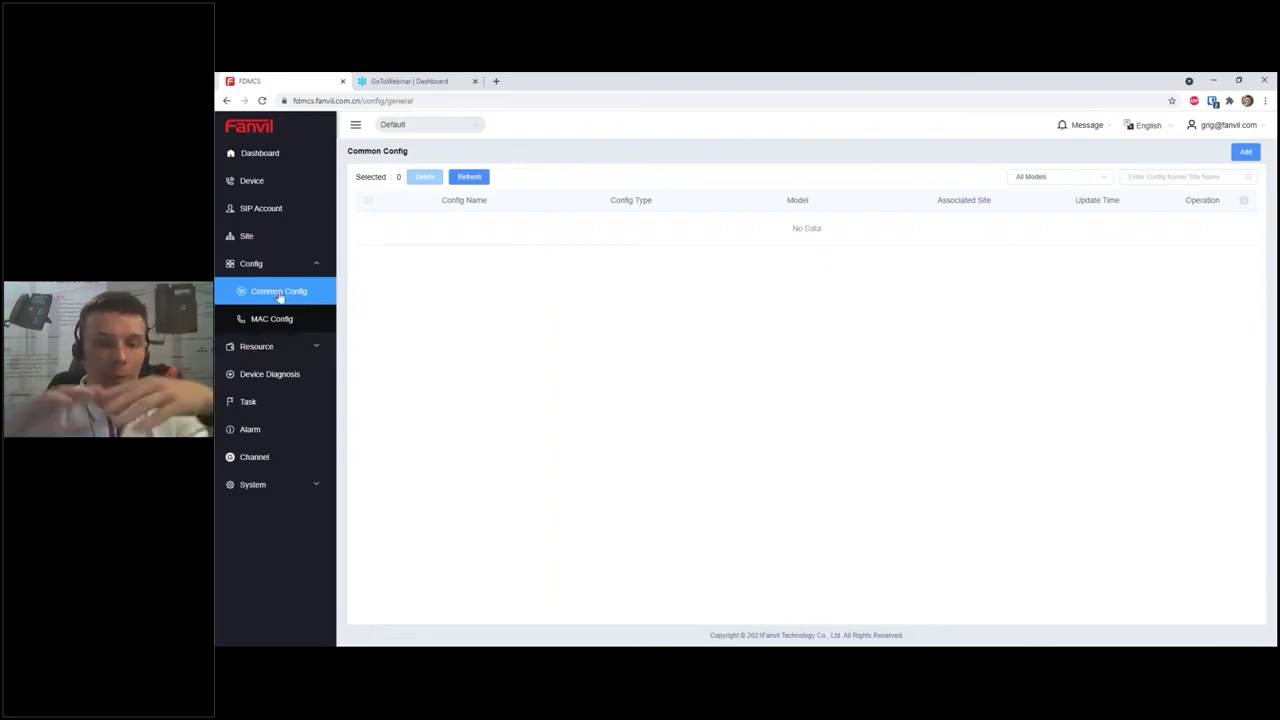
left_click(281, 326)
- Review the official firmware list and the resource file storage
left_click(281, 347)
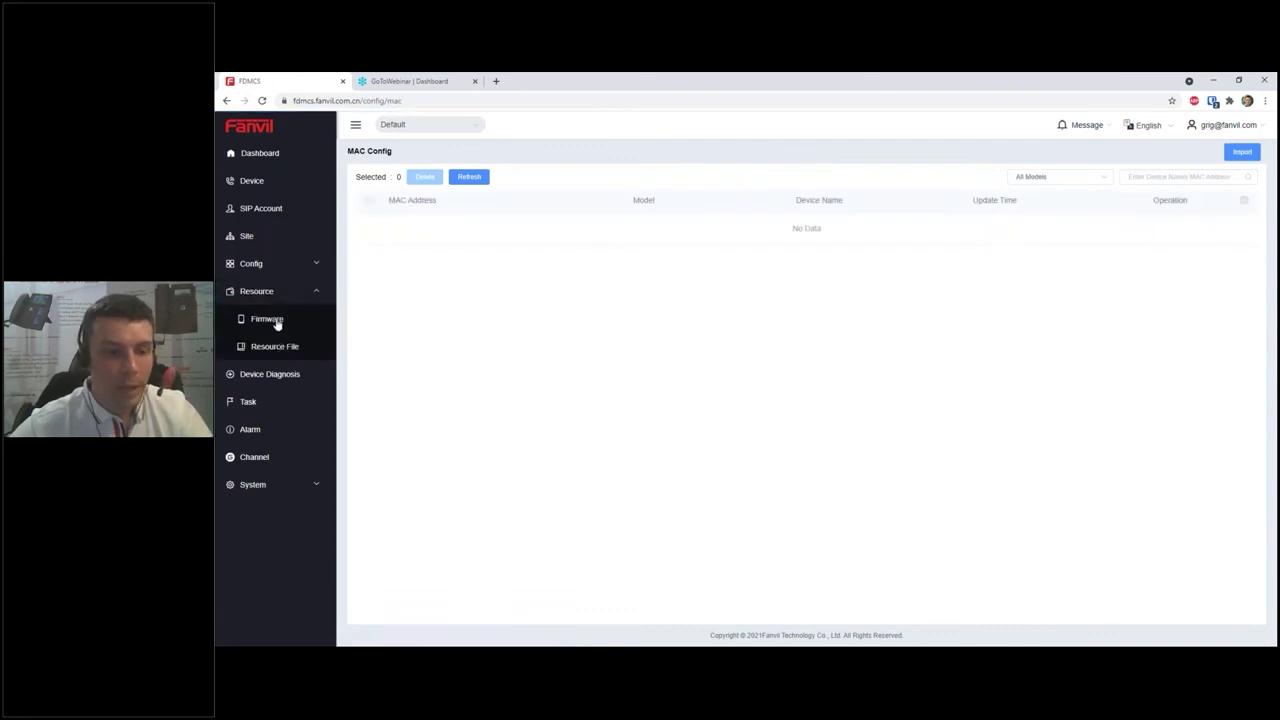
left_click(278, 322)
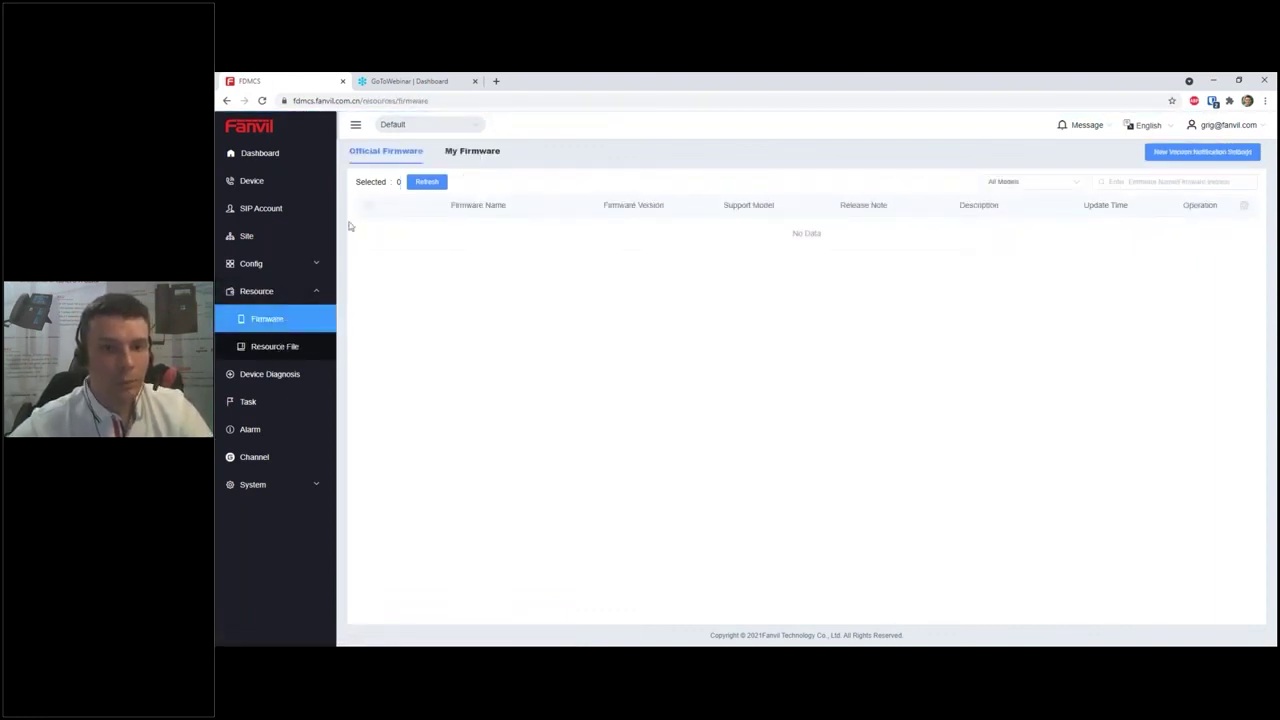
left_click(267, 349)
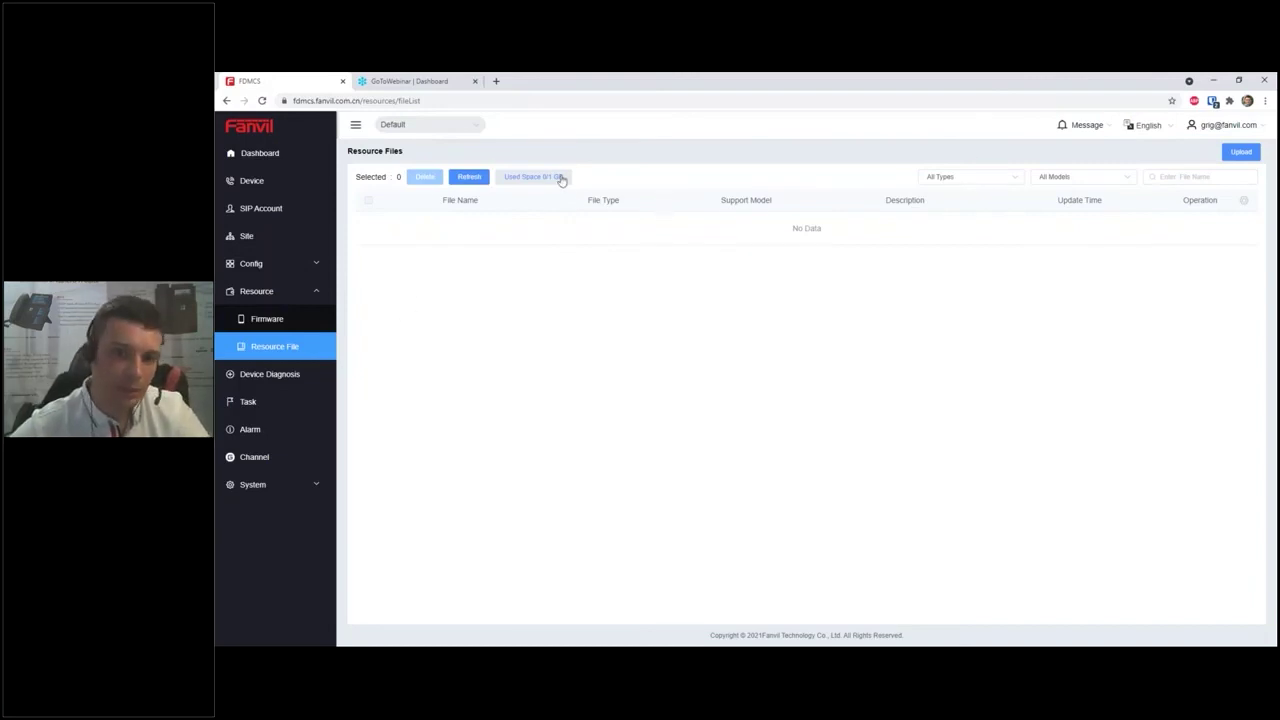
- Explore a new task form with the name test, checking the Scheduled and Repeating types and the available task contents
left_click(257, 405)
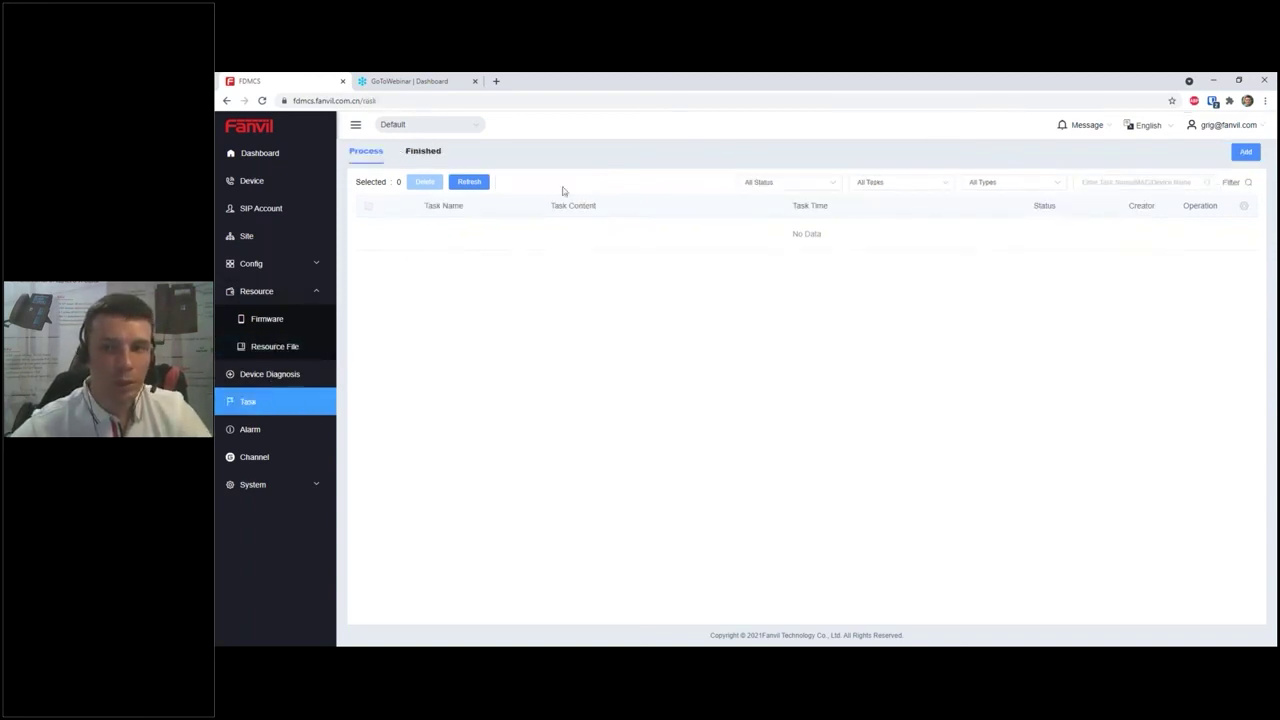
left_click(1246, 152)
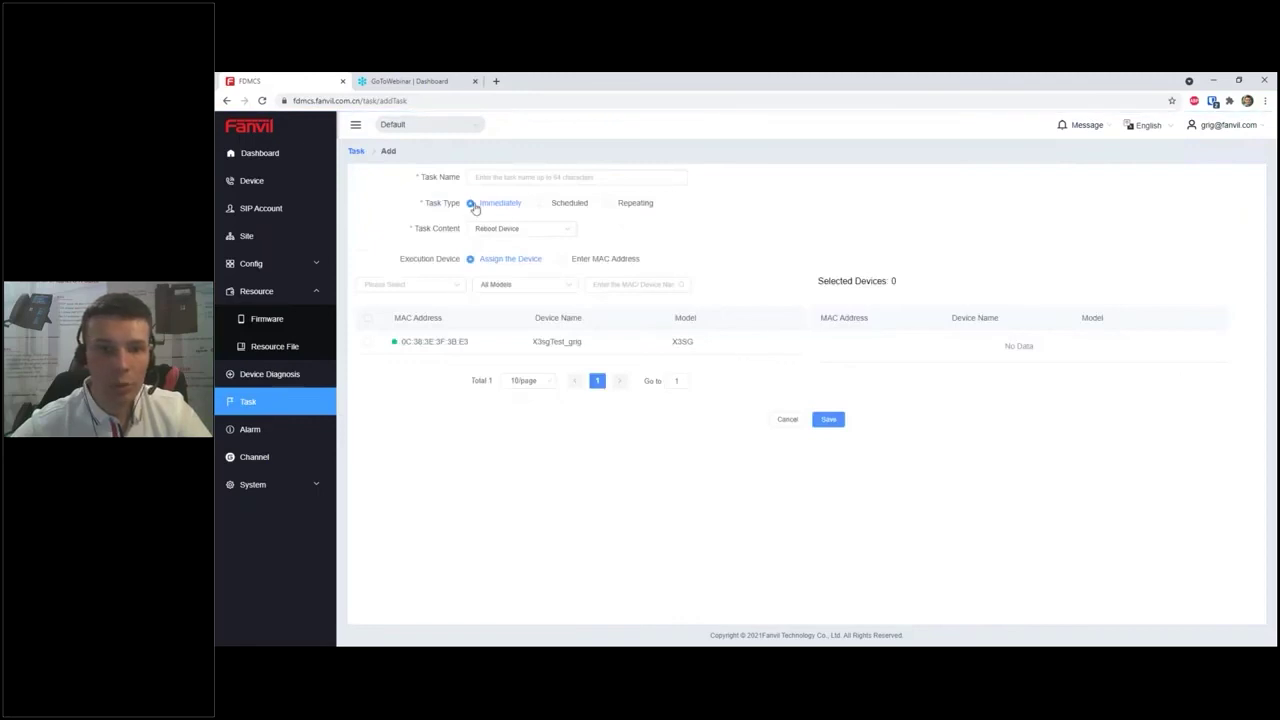
left_click(566, 205)
left_click(627, 206)
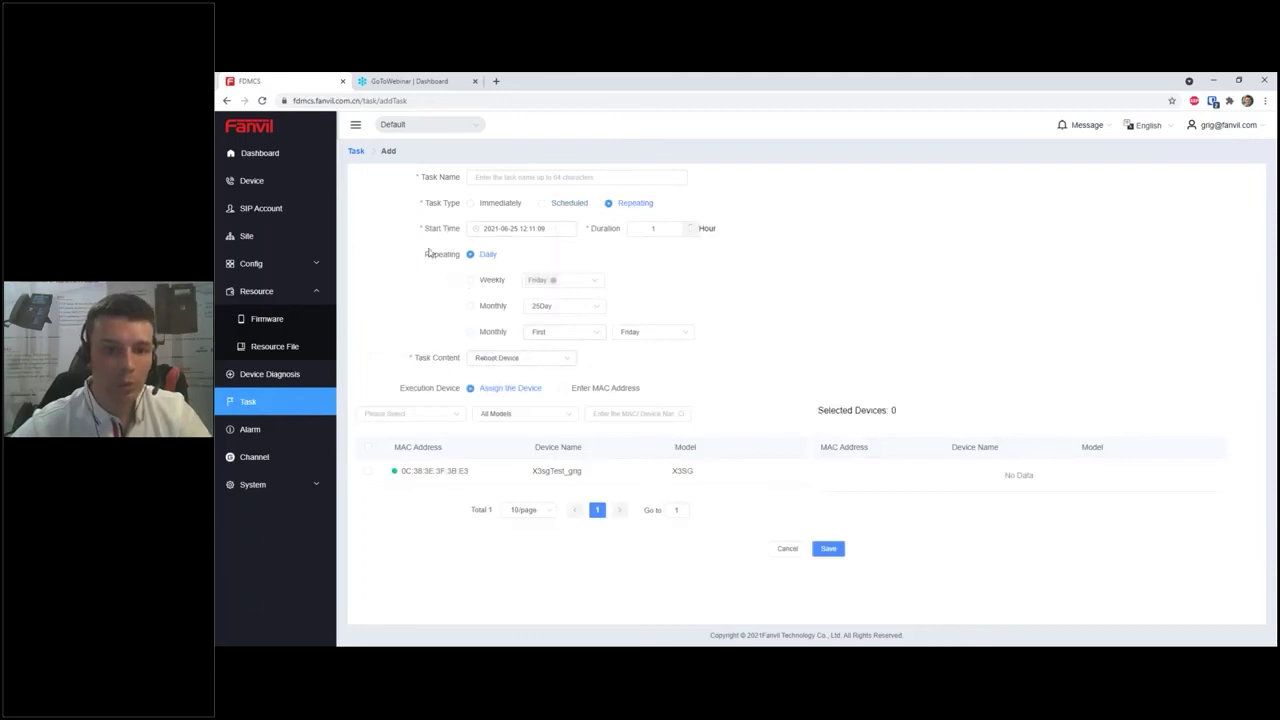
left_click(494, 178)
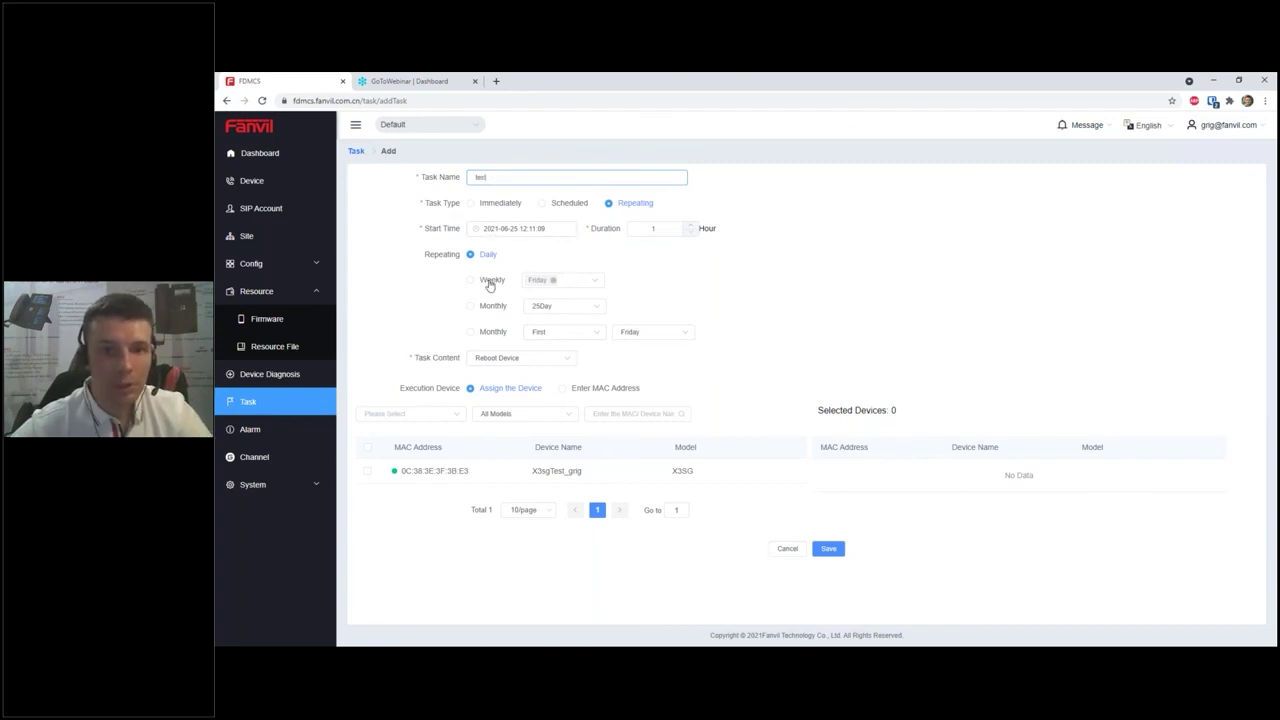
left_click(530, 360)
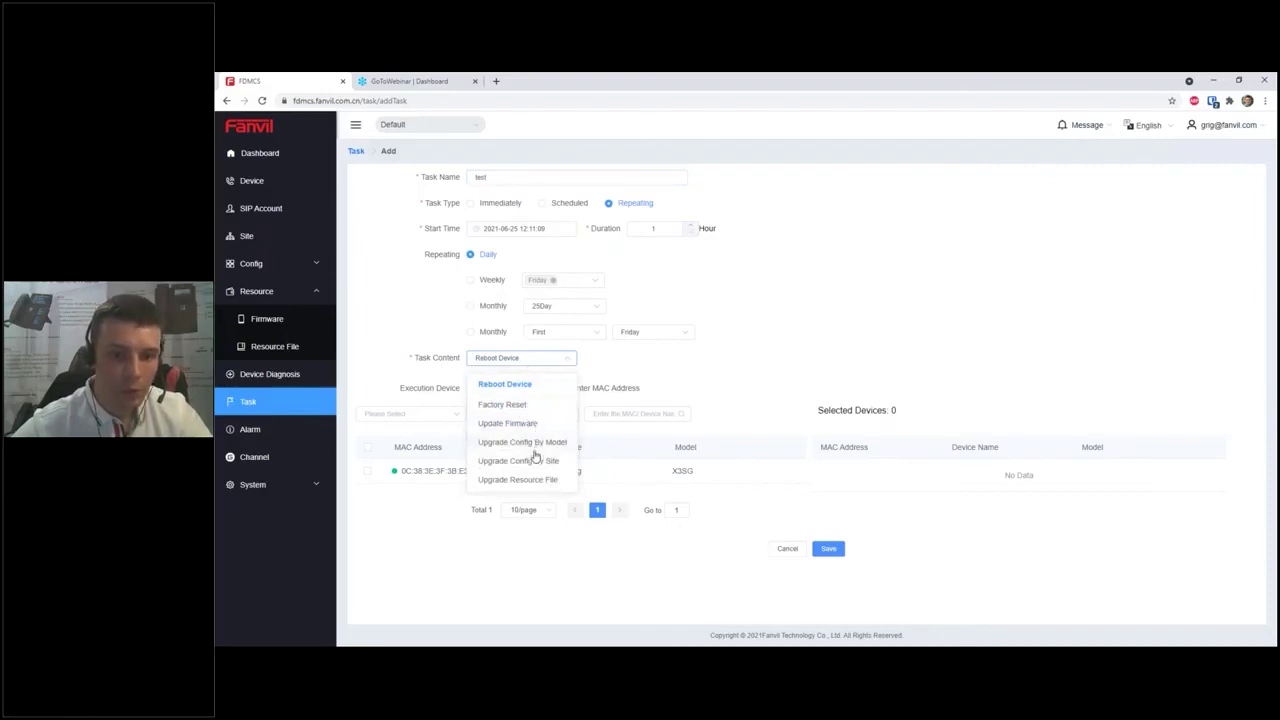
left_click(757, 340)
- Review the alarm notices and messages, and examine the alert types and subscriber in the message notification settings
left_click(250, 430)
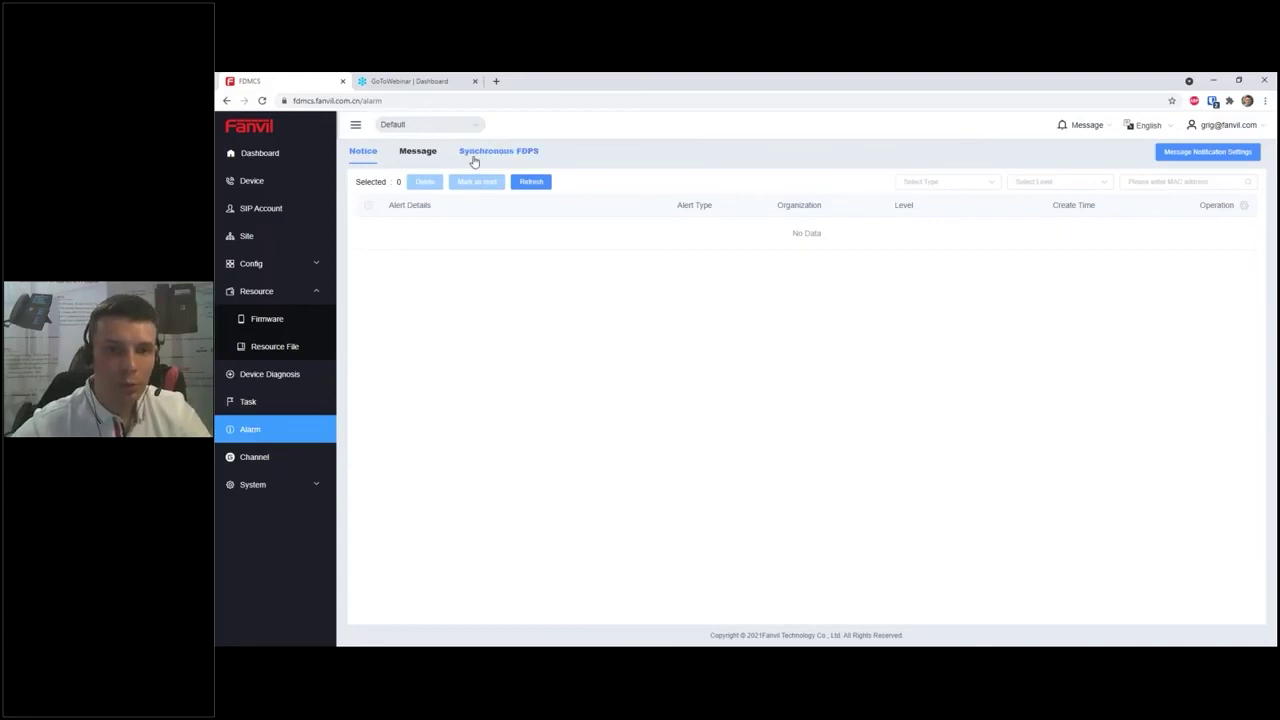
left_click(428, 154)
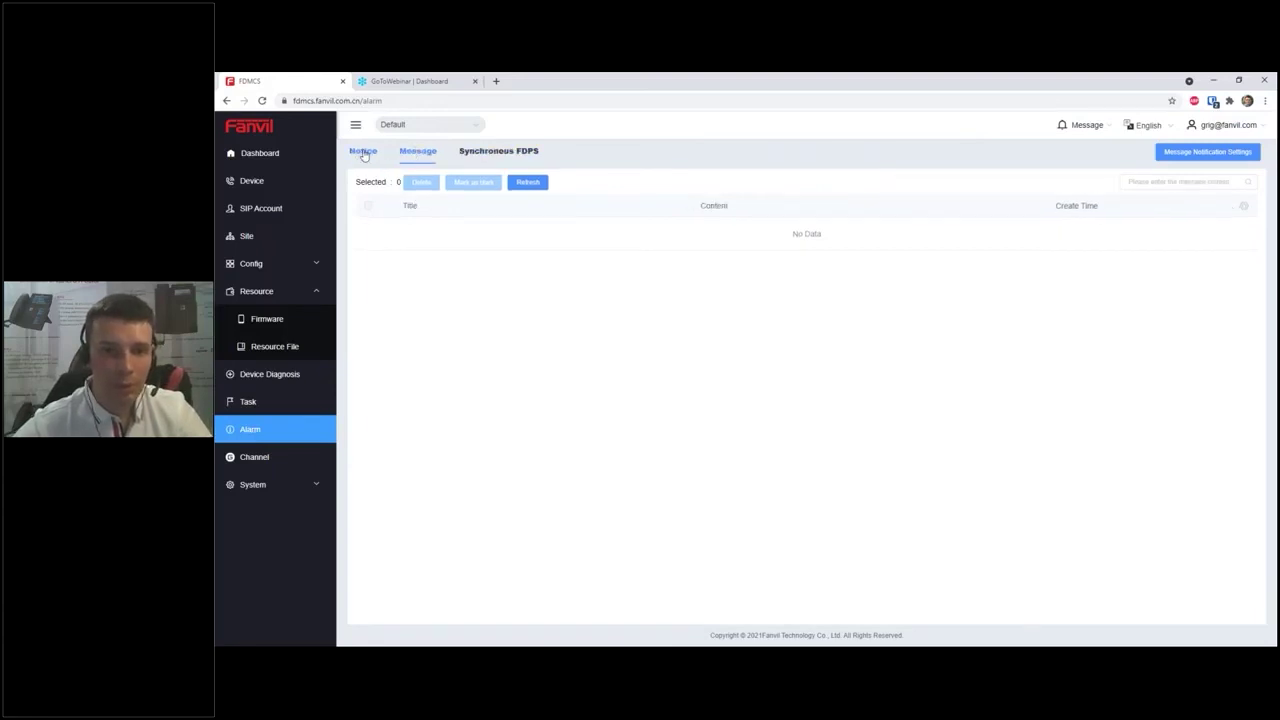
left_click(1178, 155)
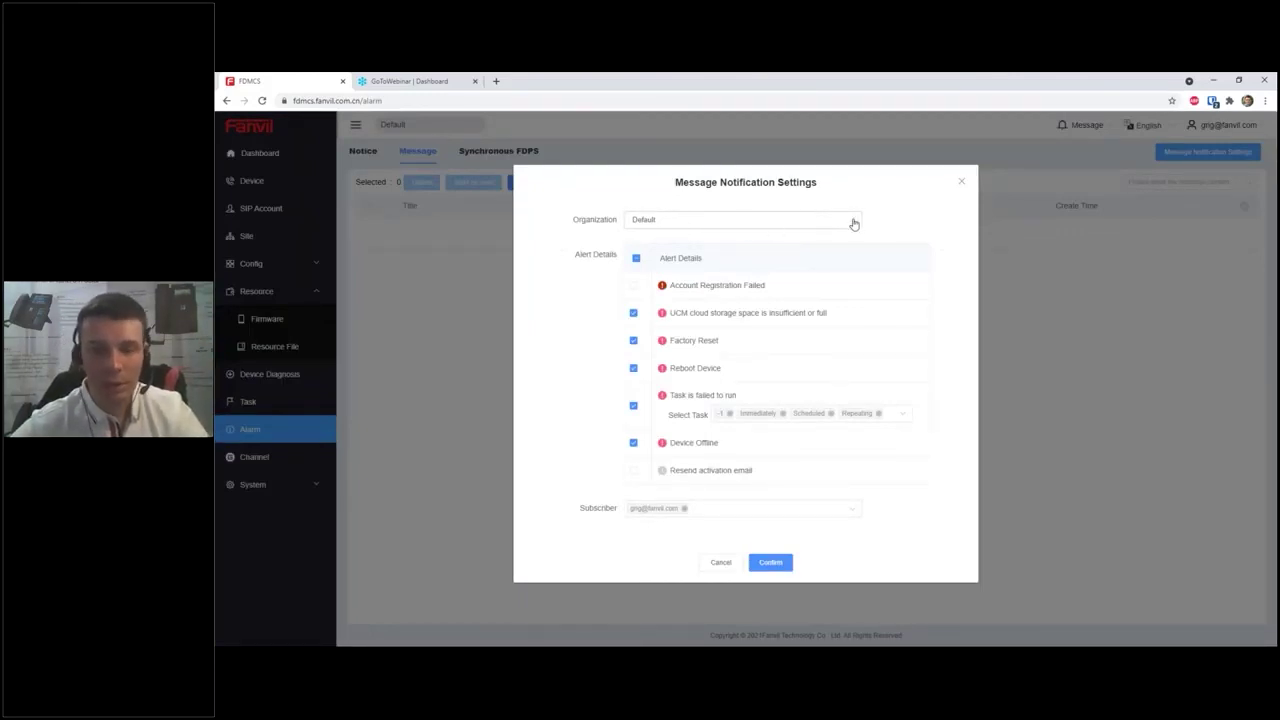
left_click(961, 184)
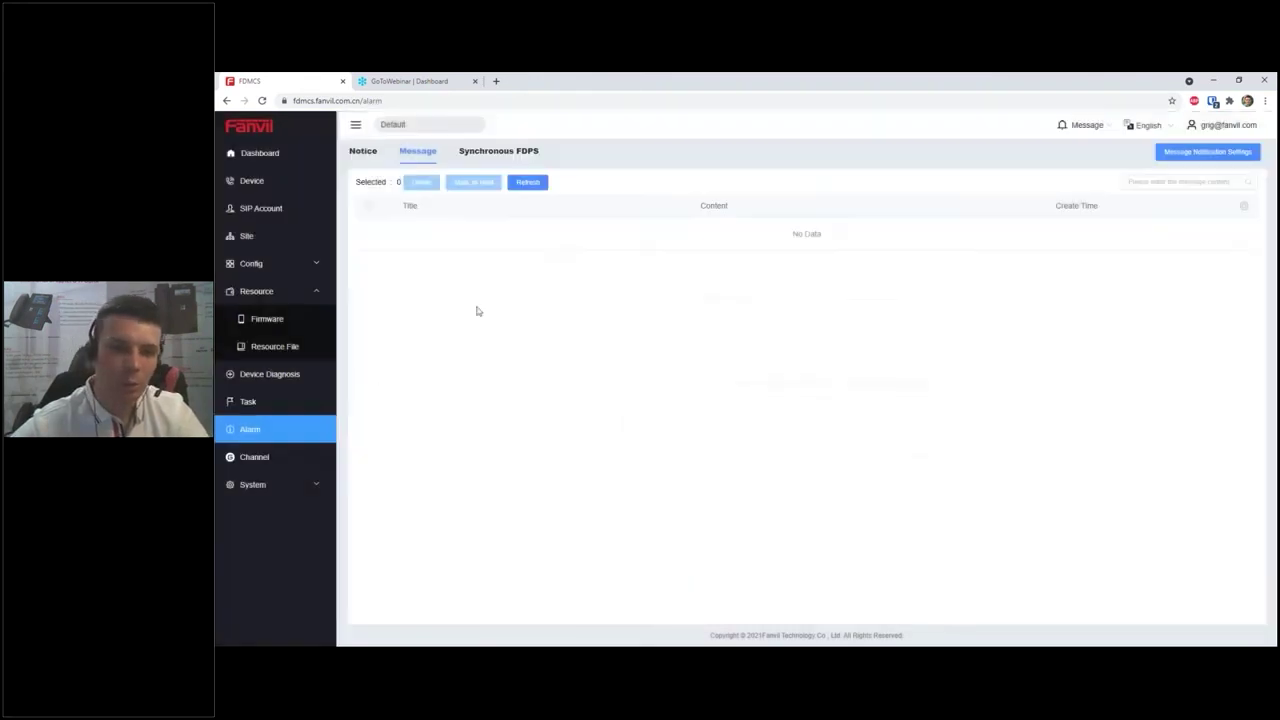
- Examine the system user list, the form for adding a user, and the webinarUser entry's edit form and details
left_click(281, 484)
left_click(272, 459)
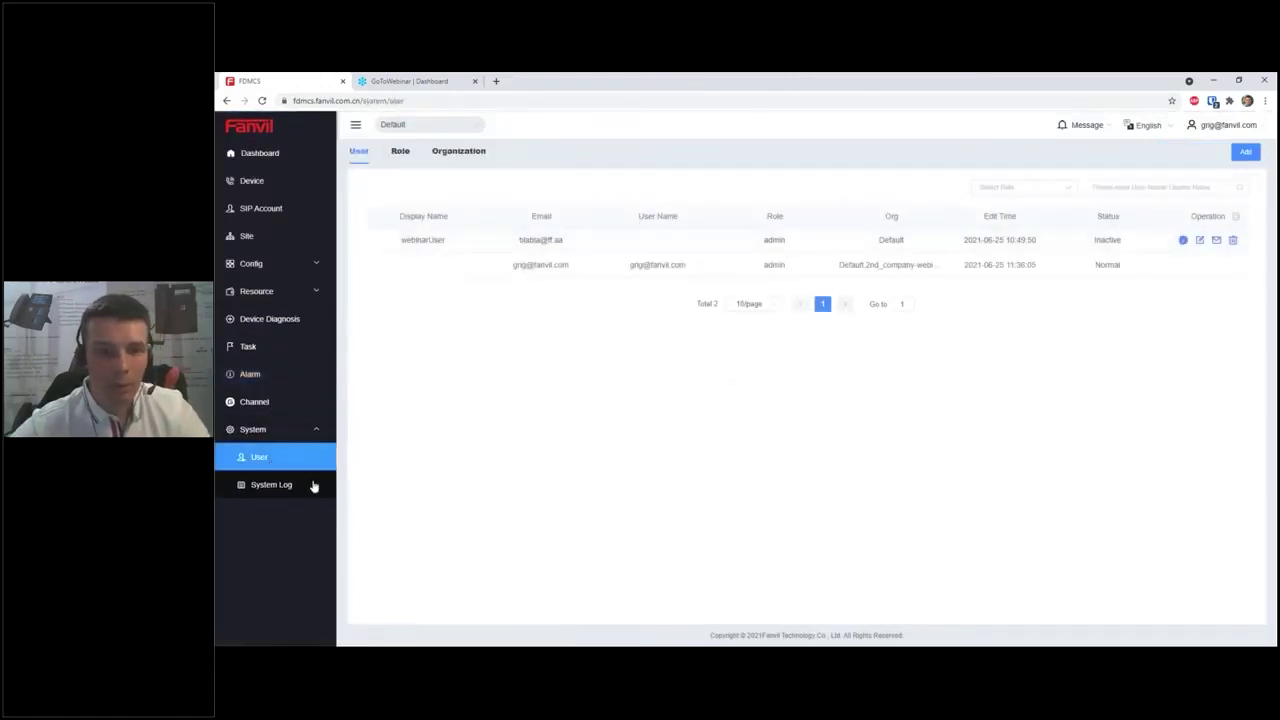
left_click(1245, 152)
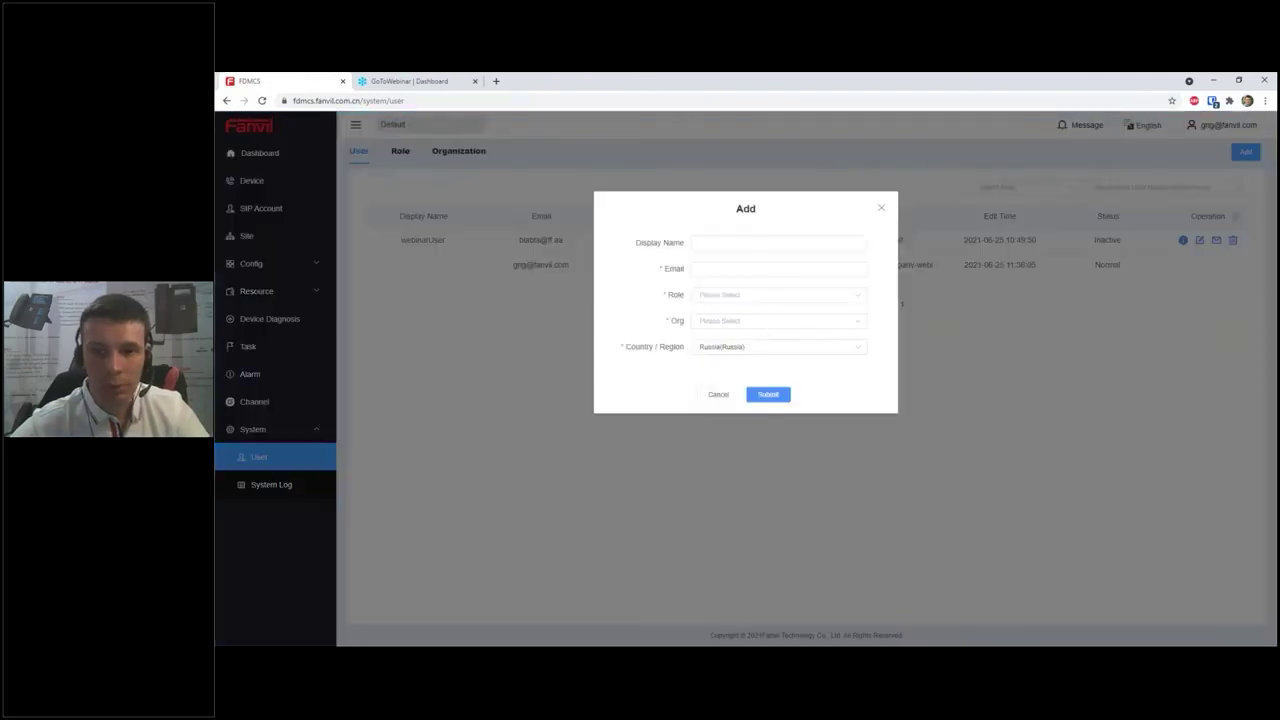
left_click(881, 208)
left_click(1199, 241)
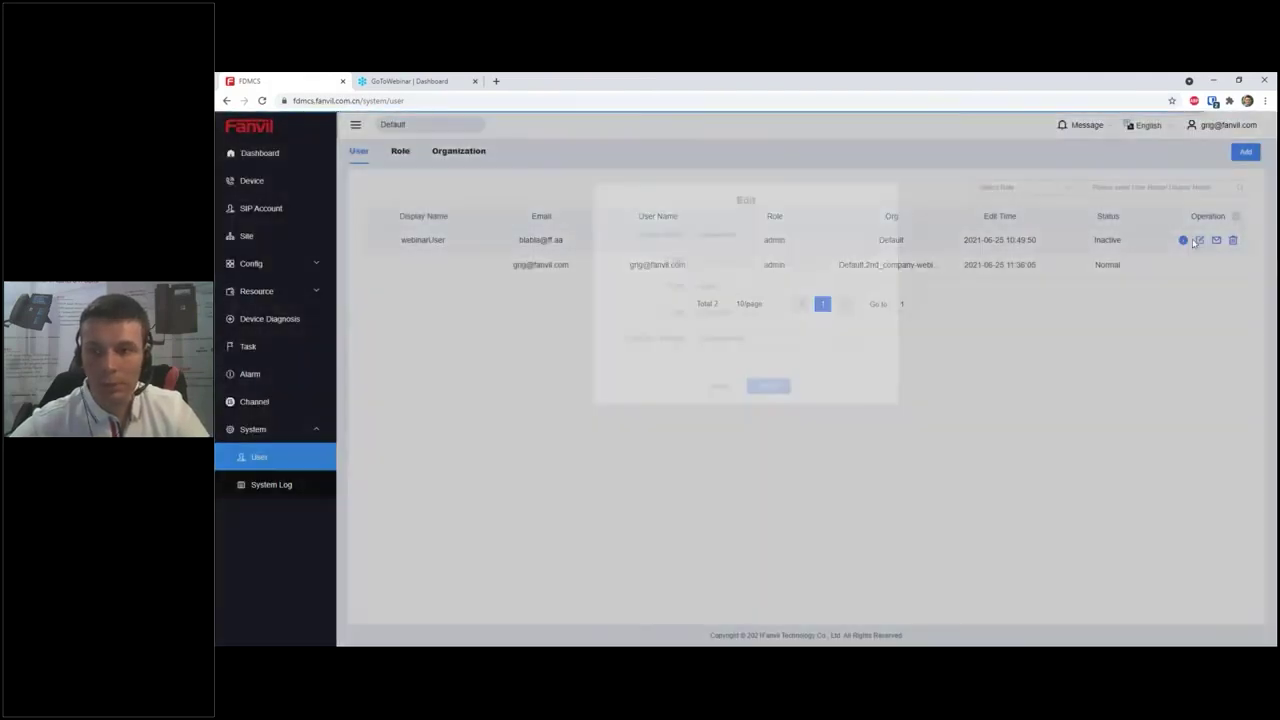
left_click(882, 209)
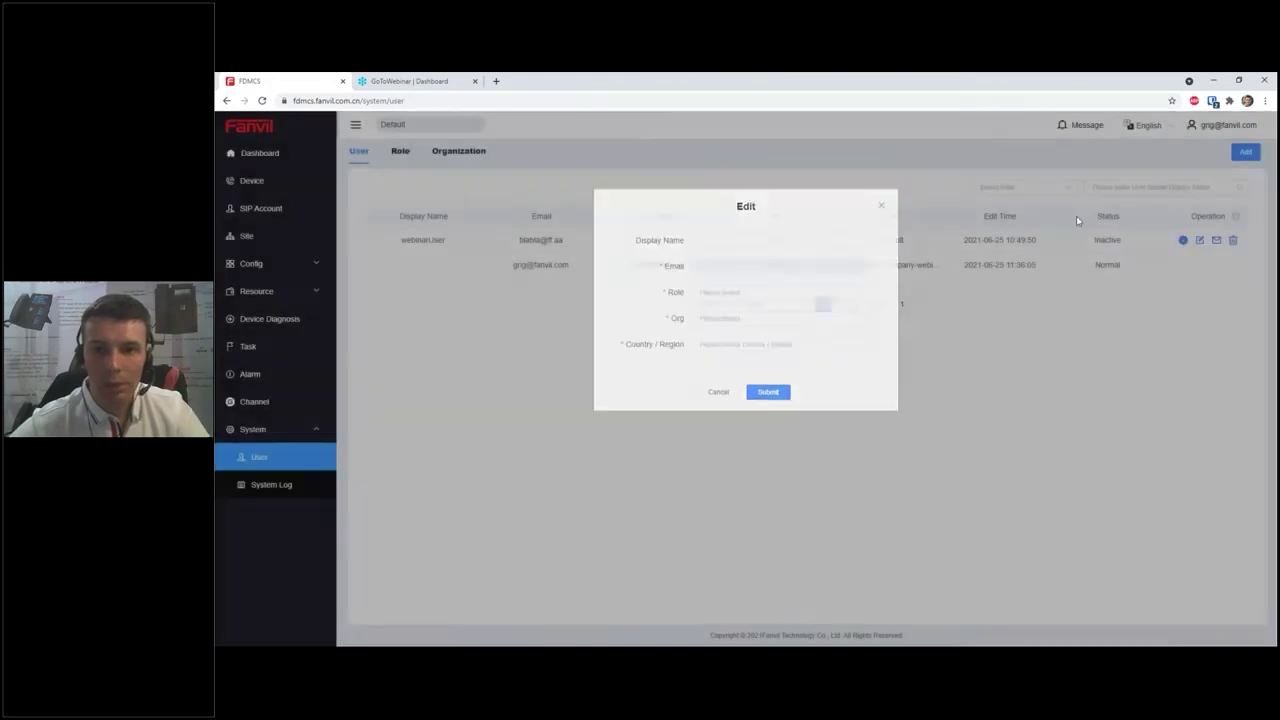
left_click(1183, 241)
left_click(924, 210)
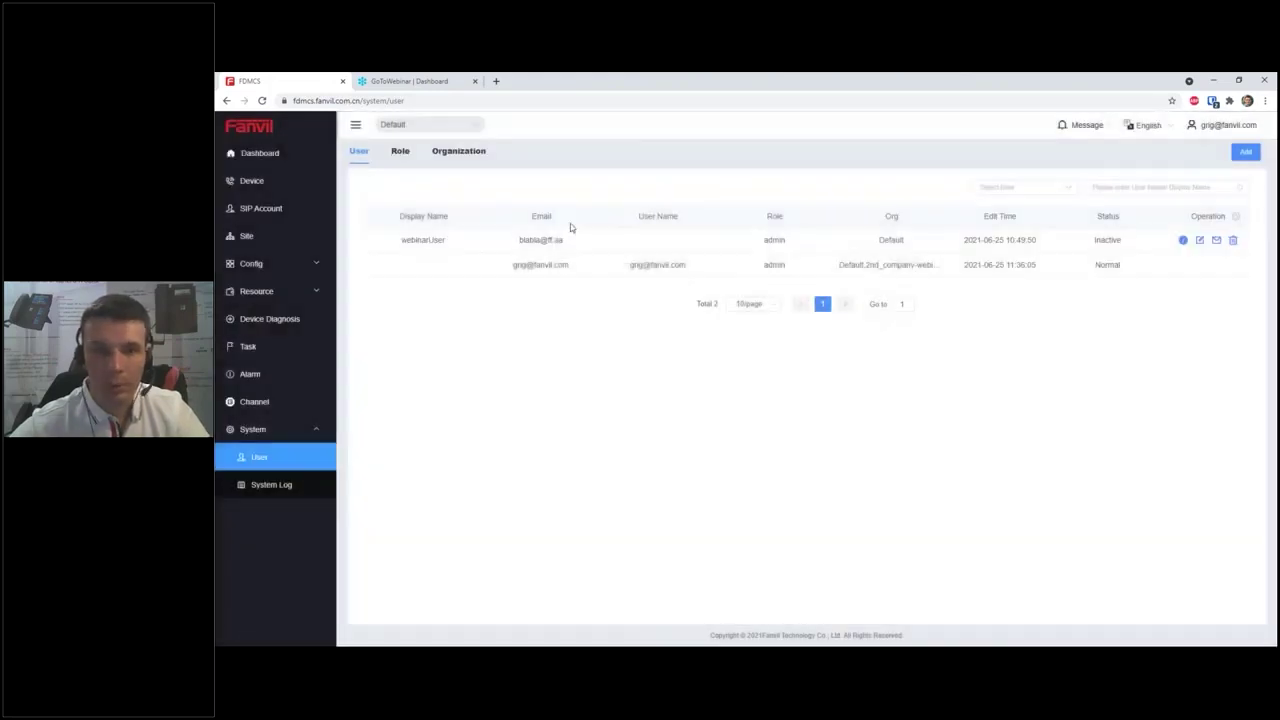
- Examine the permission settings of the user role across devices, SIP accounts, sites and configurations
left_click(400, 151)
scroll(685, 297, "down", 2)
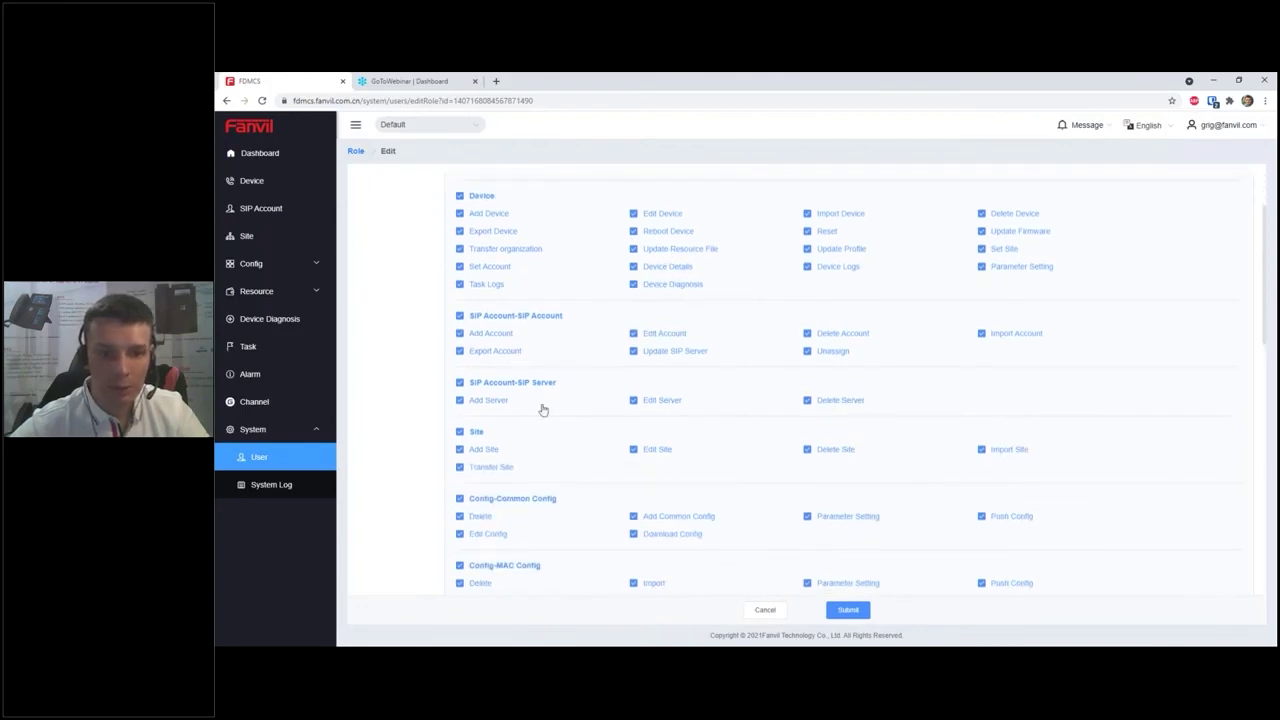
scroll(540, 408, "down", 1)
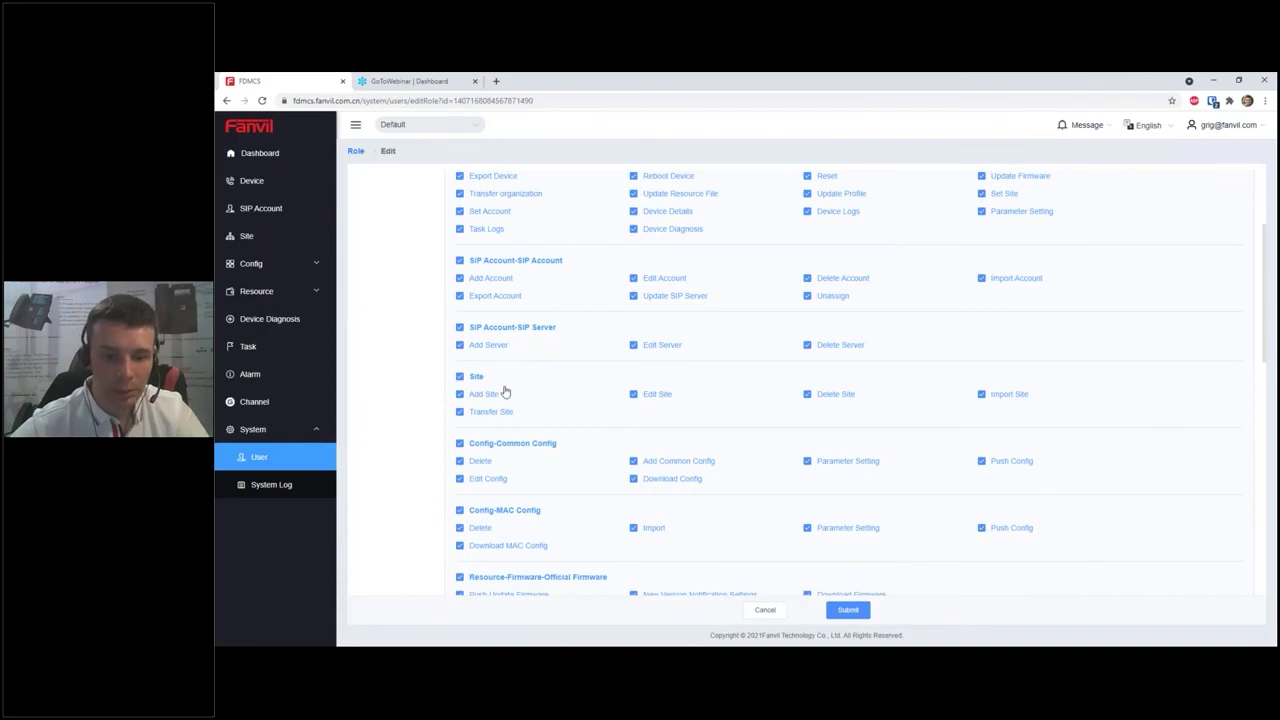
scroll(503, 391, "down", 1)
scroll(743, 409, "up", 3)
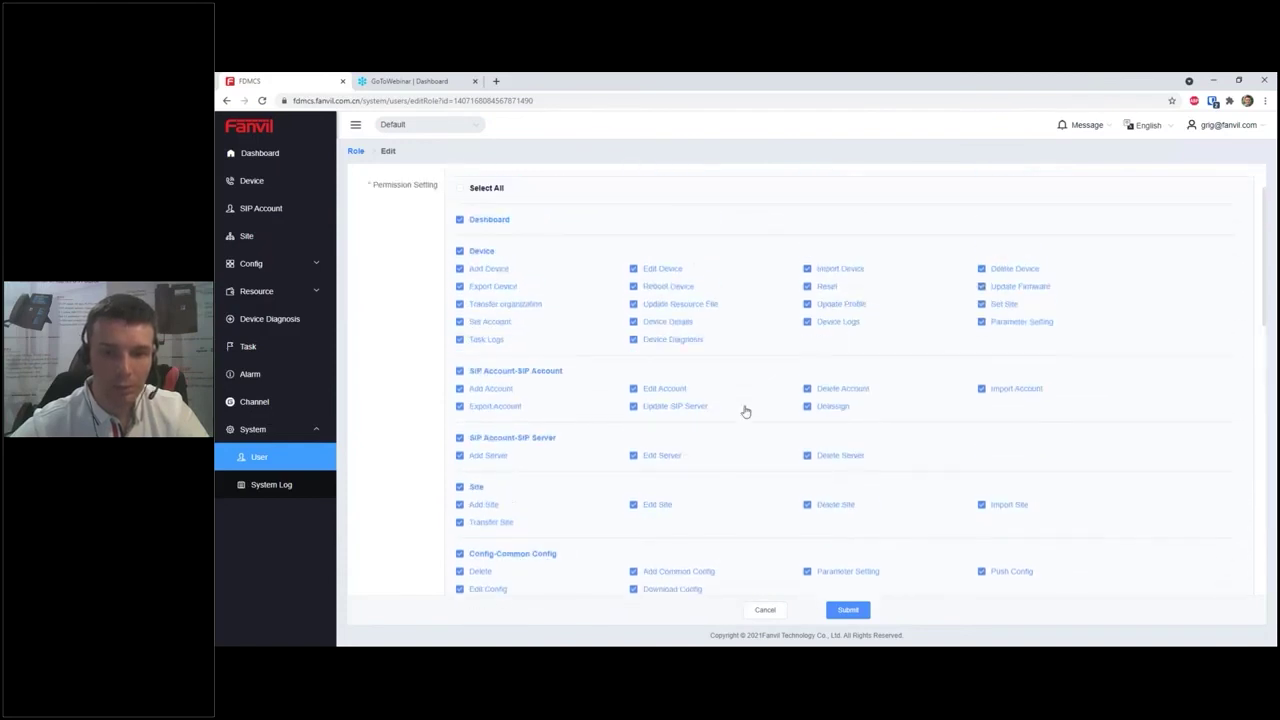
left_click(657, 272)
left_click(655, 272)
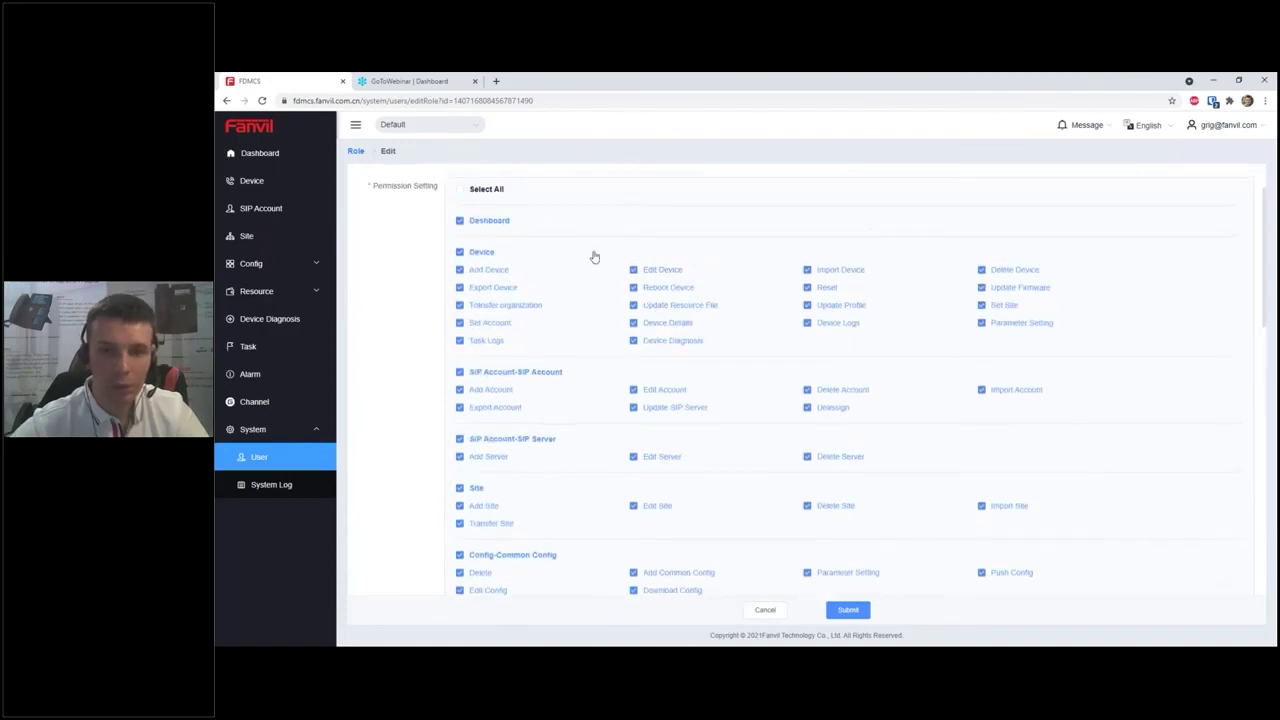
scroll(520, 215, "up", 1)
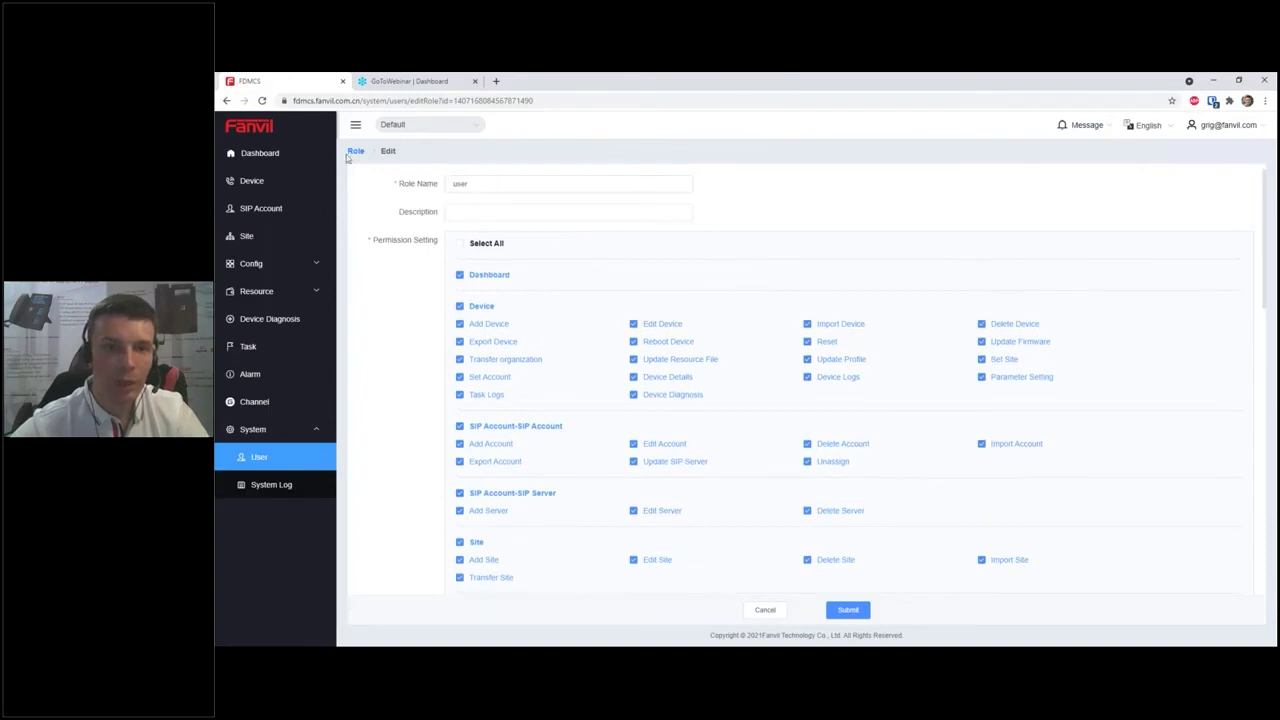
- Review the system log of user operations and the organizations available for filtering it
left_click(283, 490)
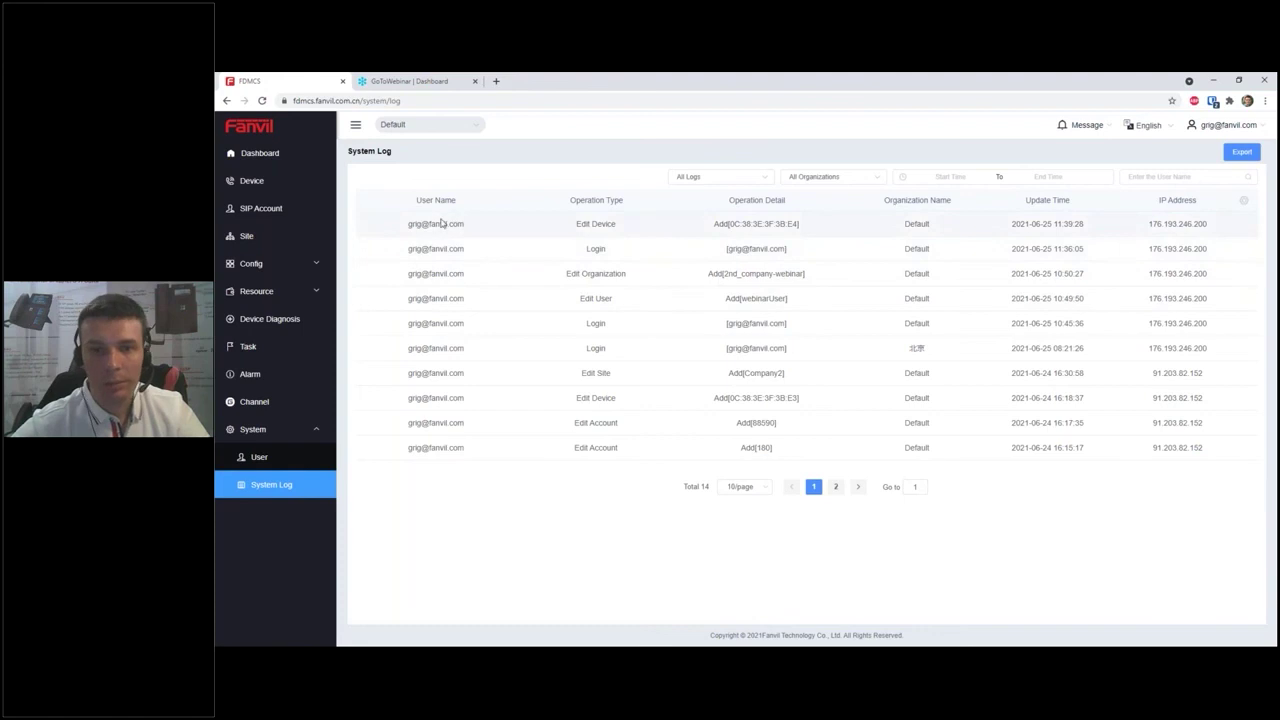
left_click(838, 178)
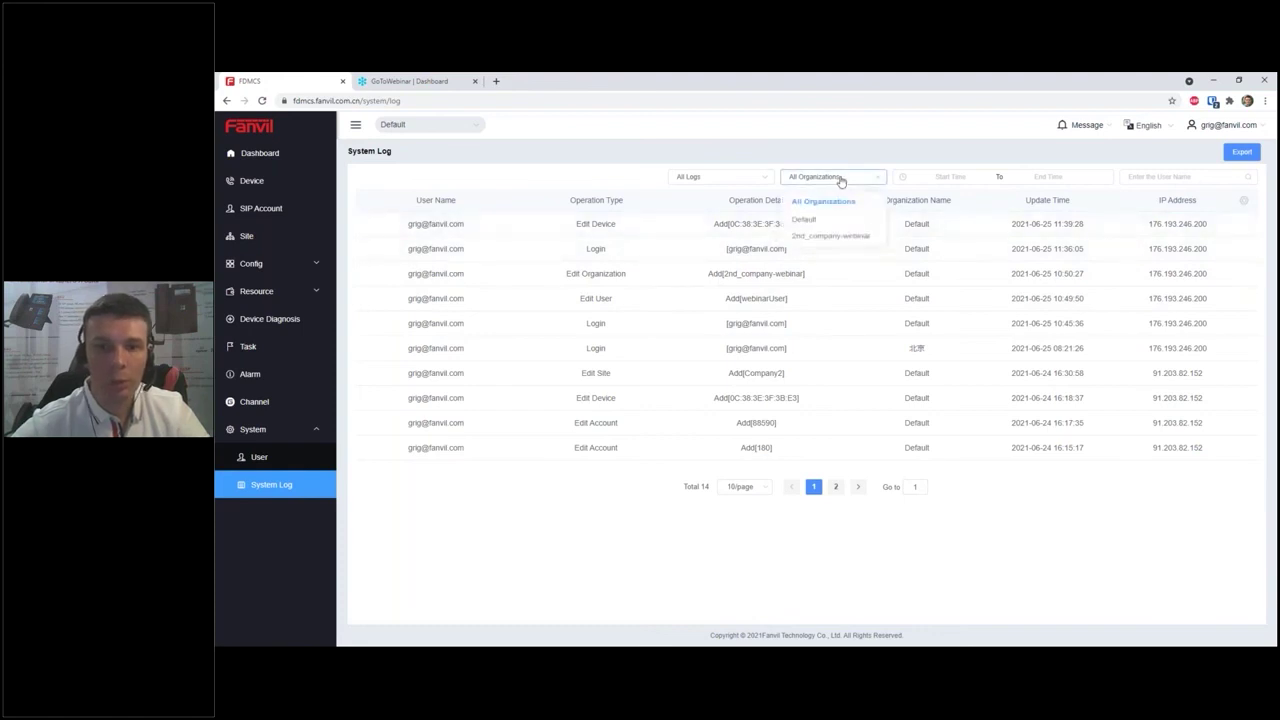
left_click(845, 181)
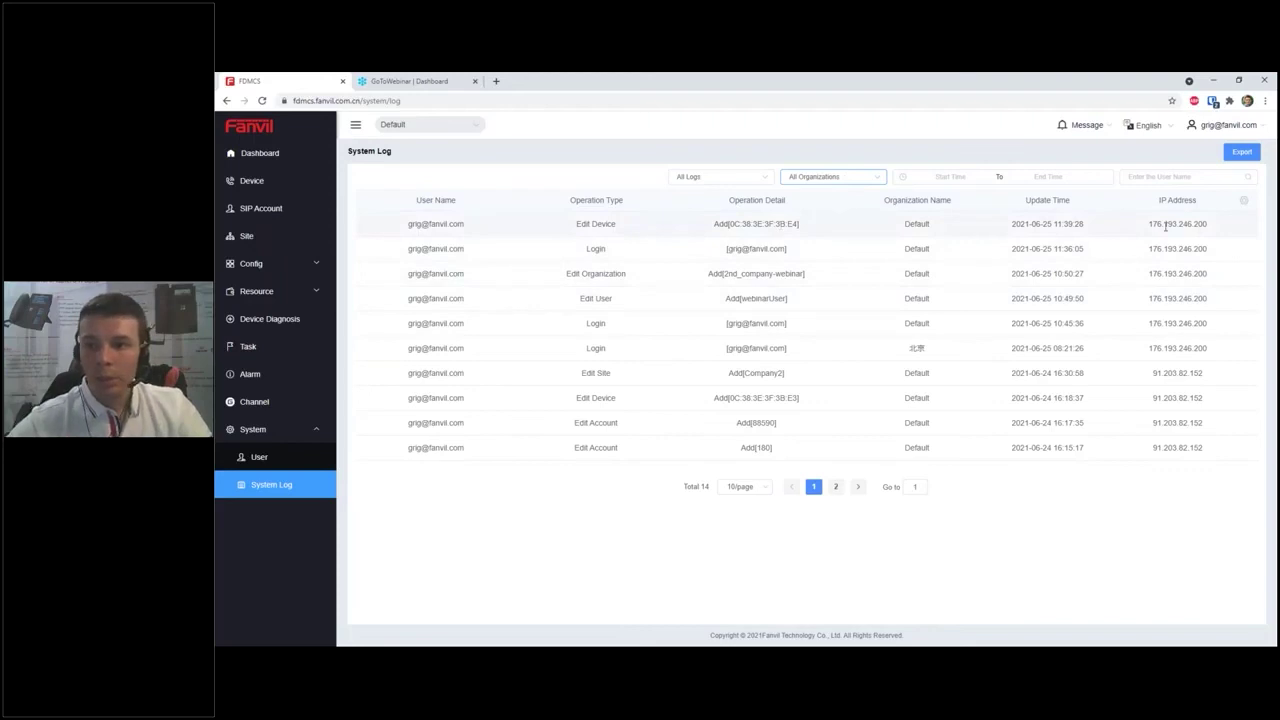
- Review the dashboard's device and account statistics, and switch to the presentation slide on future FDMCS developments
left_click(251, 158)
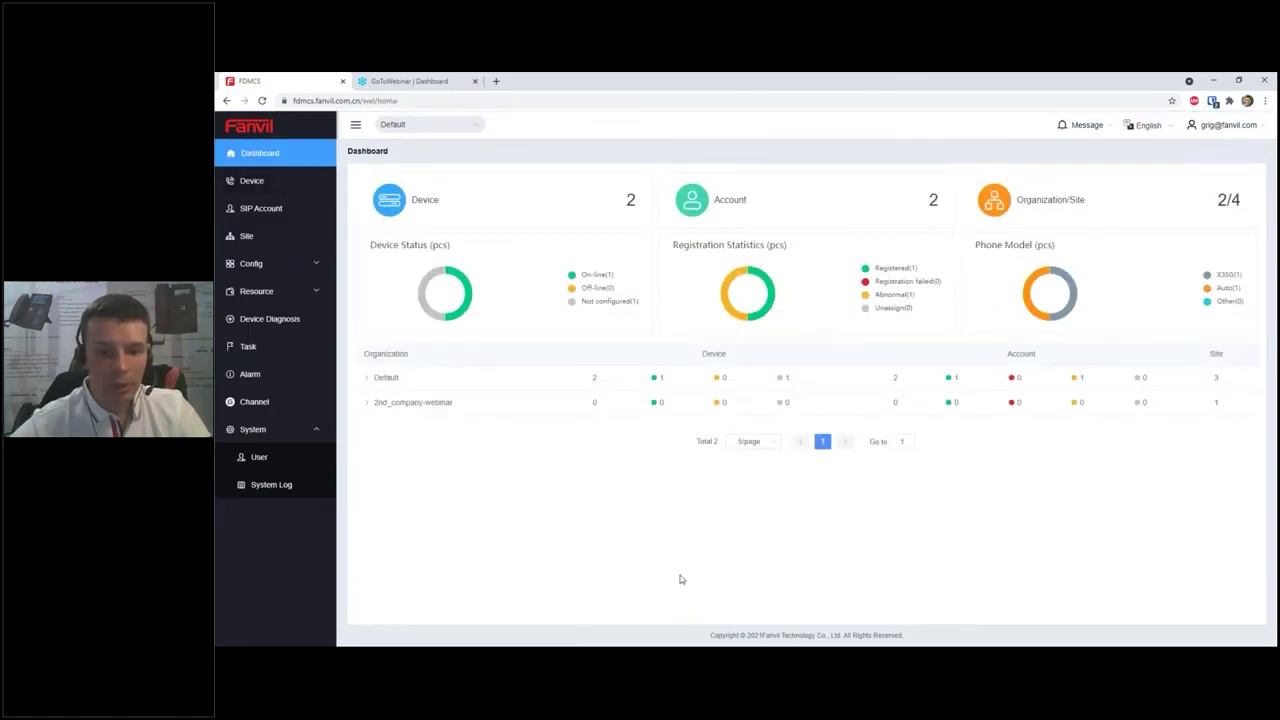
mouse_move(589, 645)
left_click(592, 622)
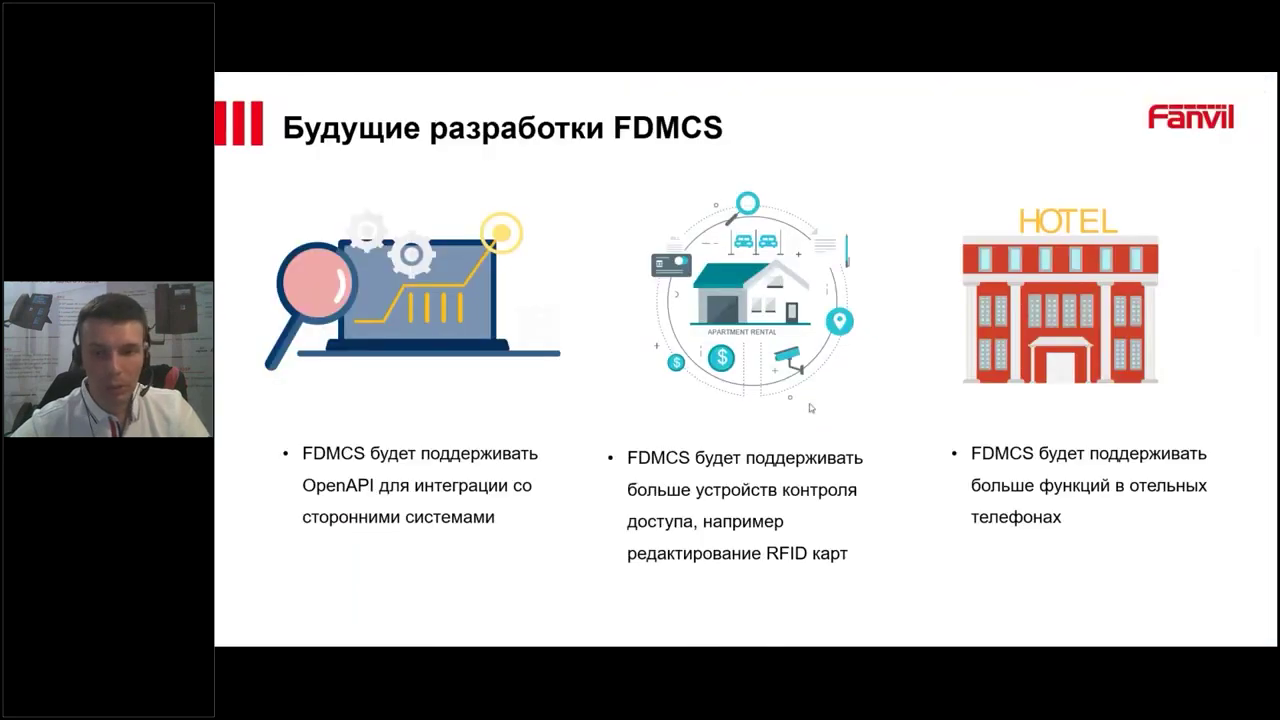